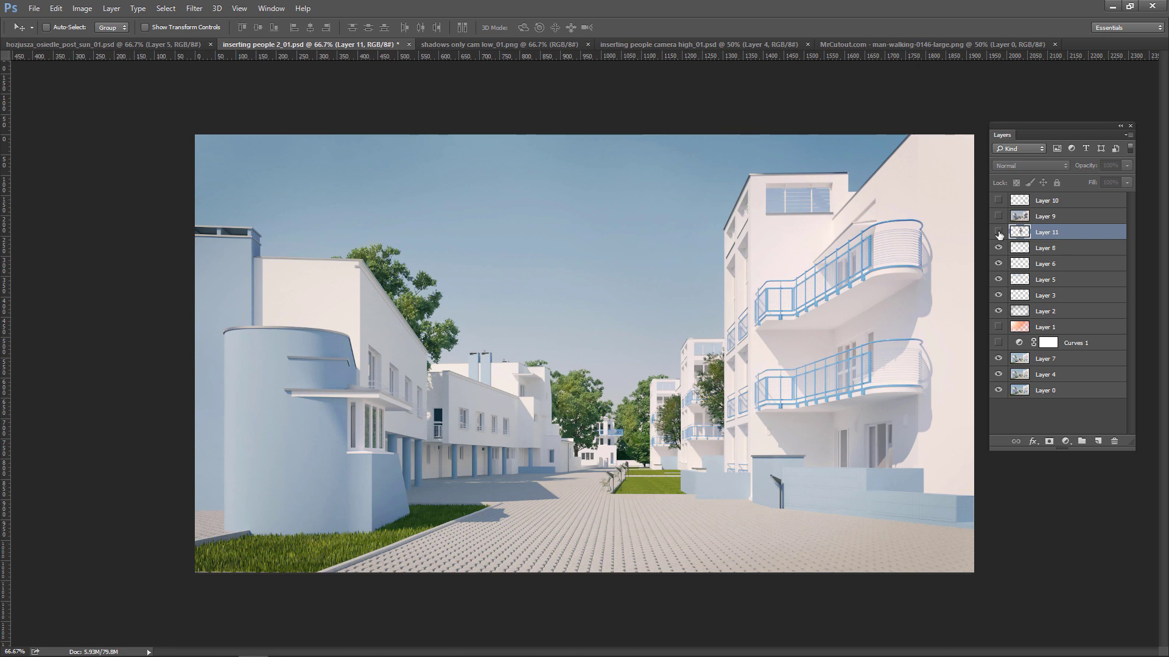
Step: Show Layer 11 with the walking man and scale him down to about 25% on the paving
{"action": "left_click", "coordinate": [999, 233]}
{"action": "right_click", "coordinate": [823, 348]}
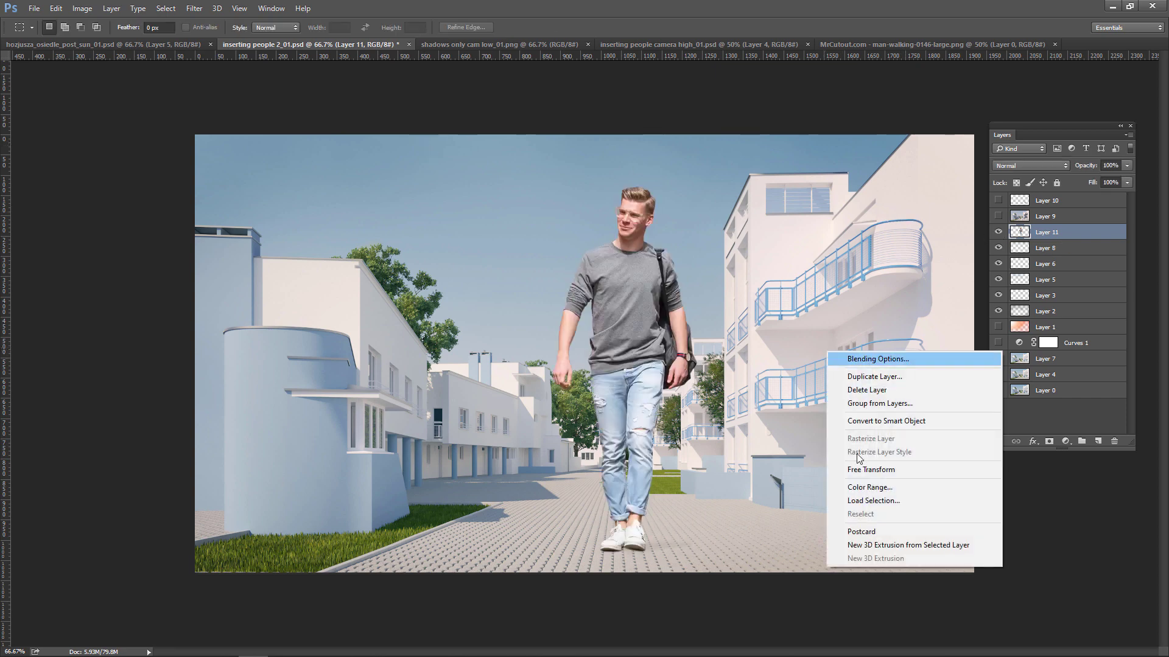
{"action": "left_click", "coordinate": [867, 465]}
{"action": "left_click_drag", "start_coordinate": [550, 188], "coordinate": [703, 447]}
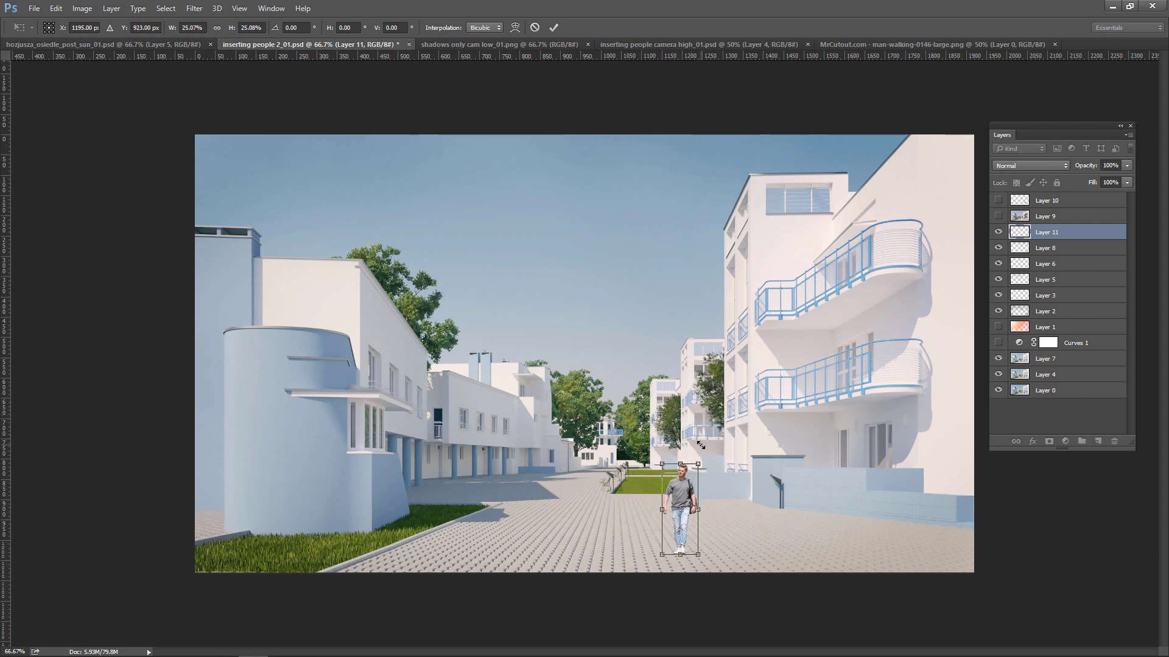
{"action": "key", "text": "Return"}
{"action": "key", "text": "v"}
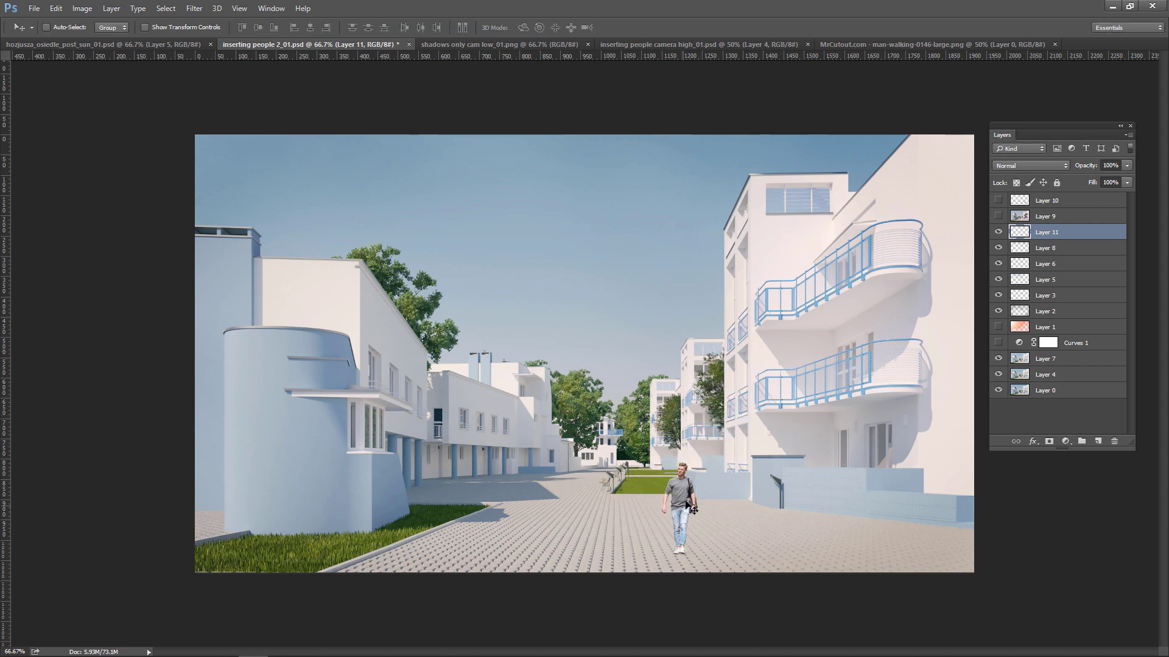
Step: Reposition and shrink the walking man near the right-hand building, and place a copy of him in front of the distant facades
{"action": "left_click_drag", "start_coordinate": [679, 511], "coordinate": [822, 461]}
{"action": "key", "text": "m"}
{"action": "right_click", "coordinate": [756, 435]}
{"action": "left_click", "coordinate": [812, 555]}
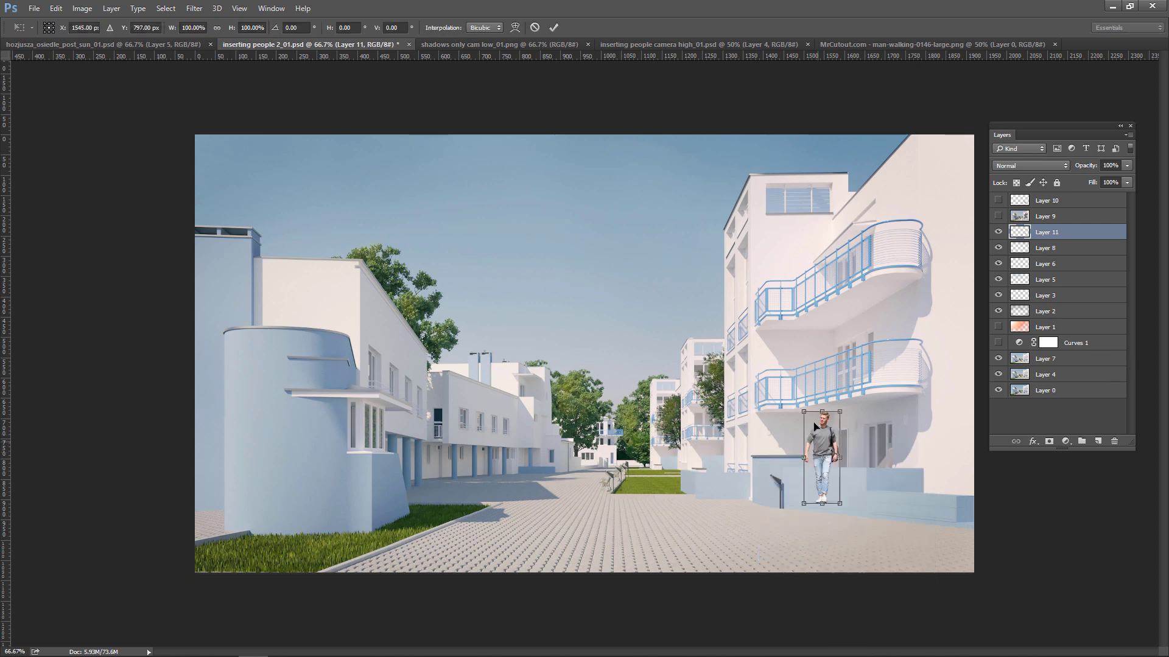
{"action": "left_click_drag", "start_coordinate": [804, 412], "coordinate": [531, 437]}
{"action": "key", "text": "Return"}
{"action": "key", "text": "v"}
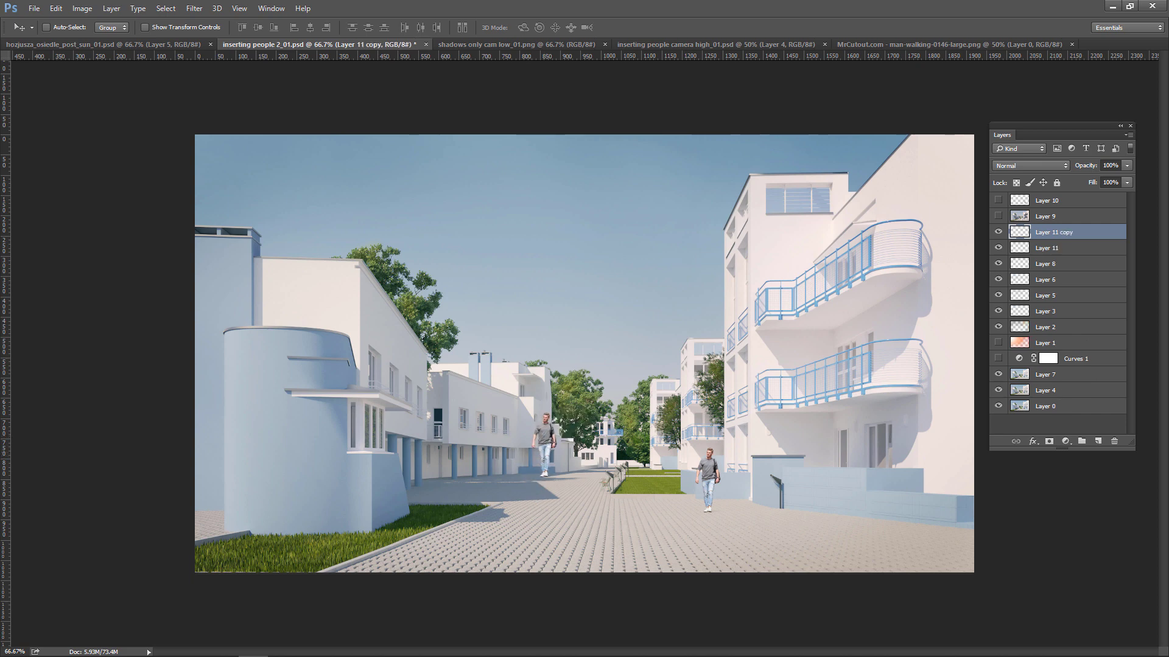
Step: Scale the copied man to about 40% and move him further left along the distant facade
{"action": "key", "text": "m"}
{"action": "right_click", "coordinate": [594, 239]}
{"action": "left_click", "coordinate": [615, 367]}
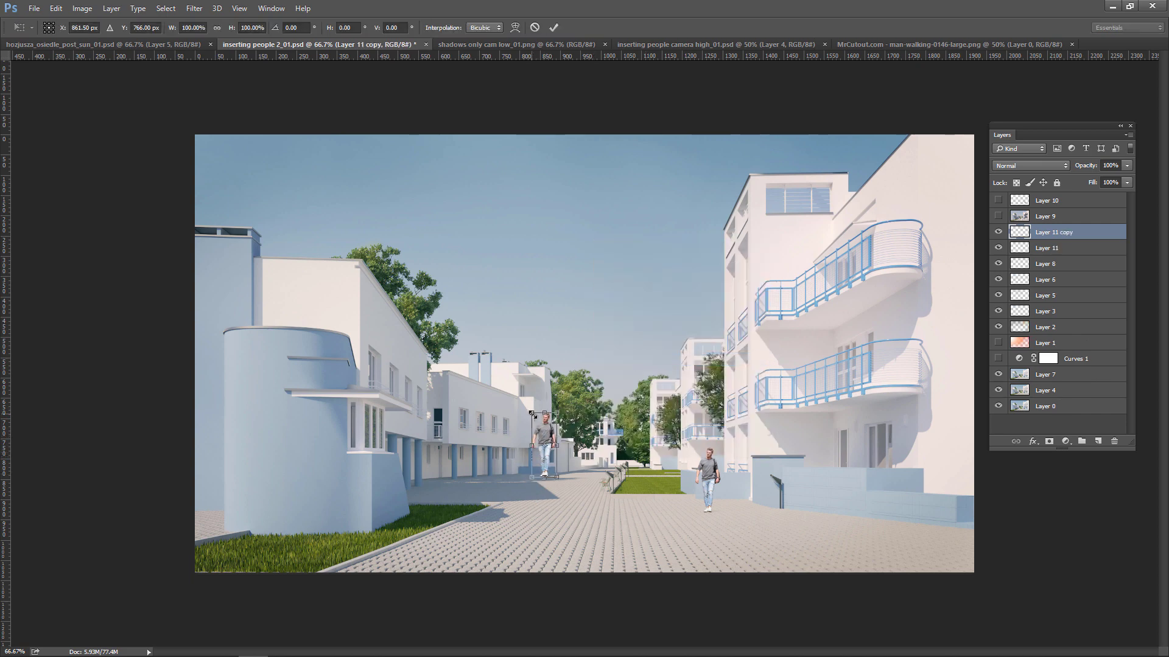
{"action": "left_click_drag", "start_coordinate": [534, 415], "coordinate": [548, 452]}
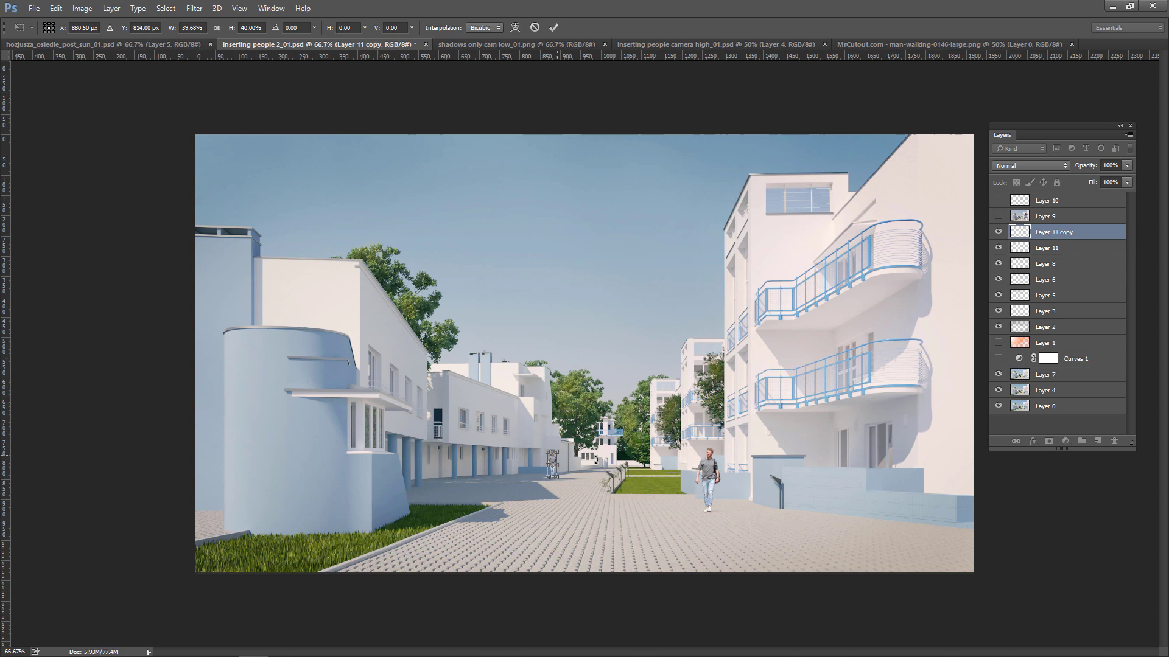
{"action": "key", "text": "Return"}
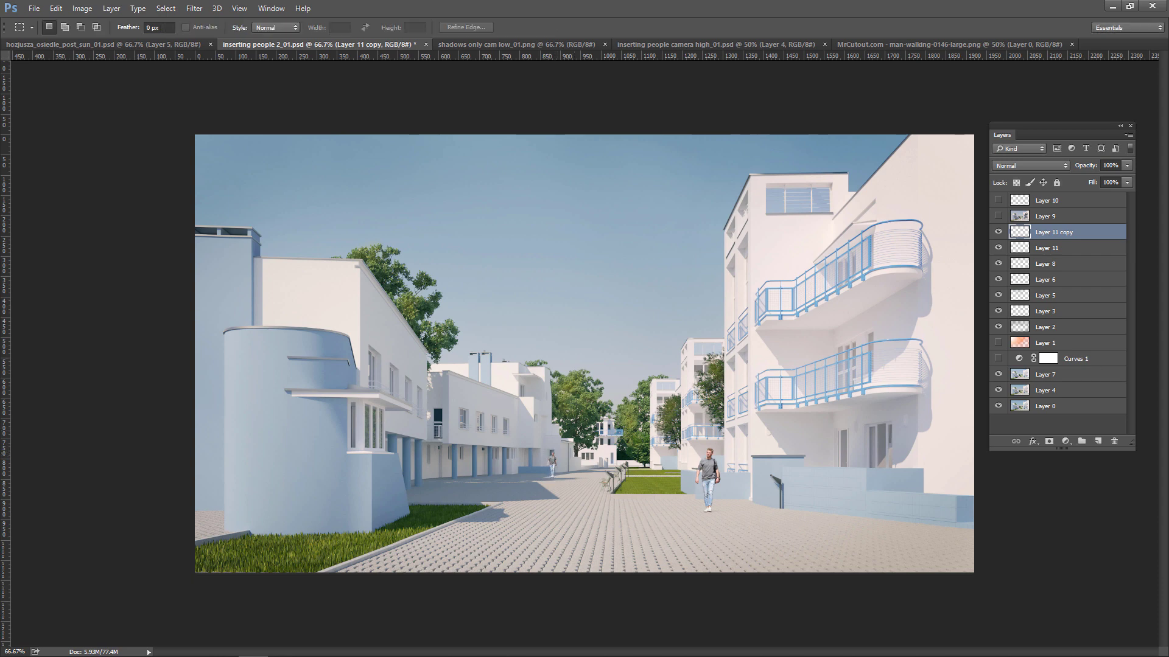
{"action": "key", "text": "v"}
{"action": "left_click_drag", "start_coordinate": [551, 466], "coordinate": [512, 466]}
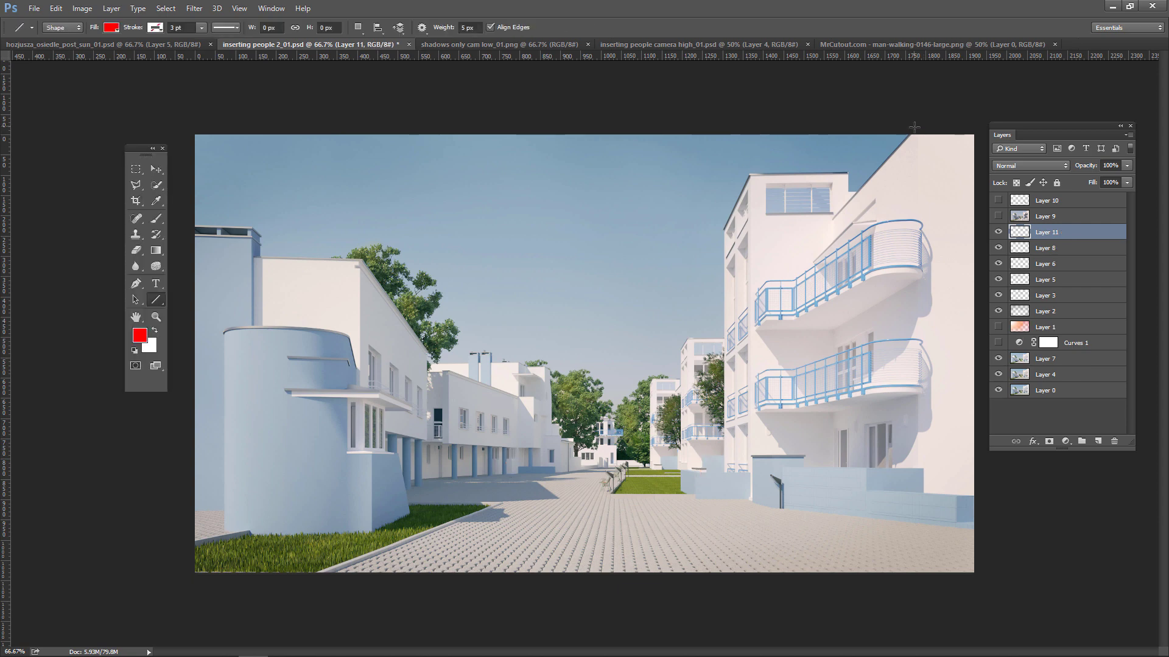
Step: Draw red 5 px perspective lines along the receding edges of the right-hand and left-hand buildings
{"action": "left_click_drag", "start_coordinate": [910, 135], "coordinate": [561, 516]}
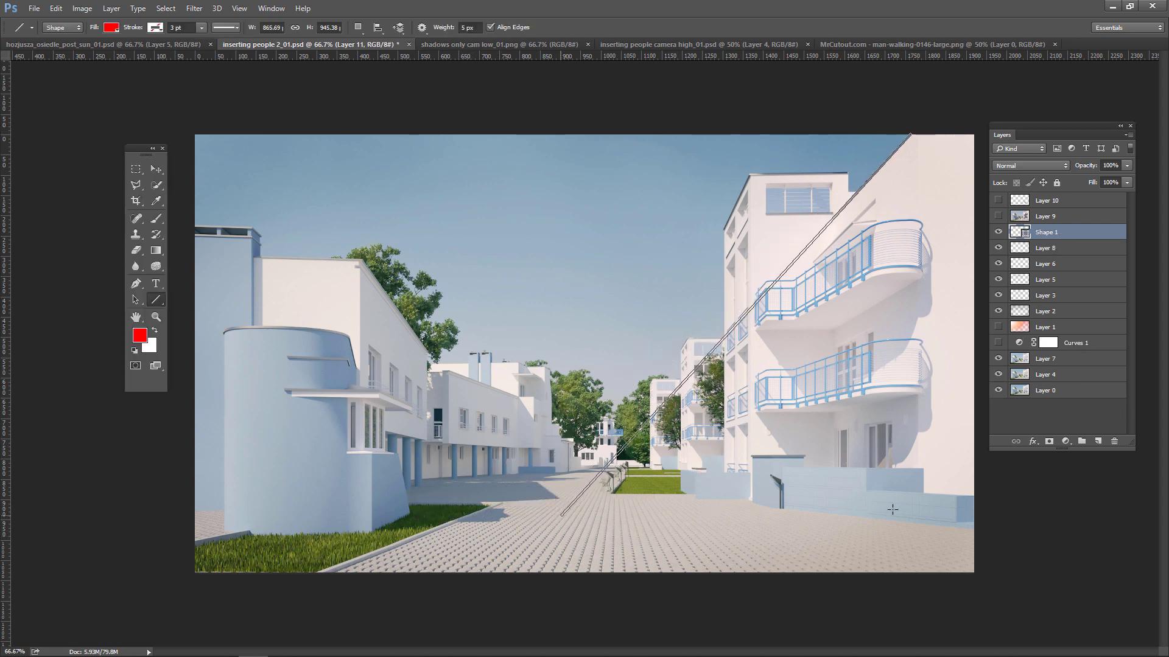
{"action": "left_click_drag", "start_coordinate": [920, 281], "coordinate": [537, 495]}
{"action": "left_click_drag", "start_coordinate": [914, 396], "coordinate": [536, 463]}
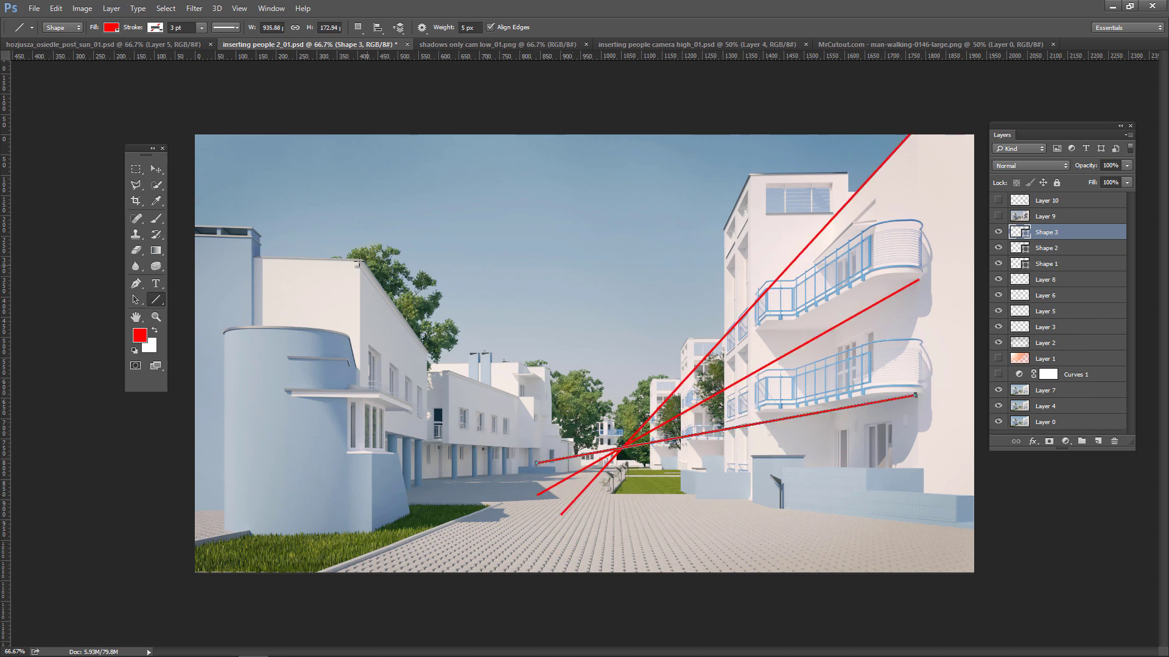
{"action": "left_click_drag", "start_coordinate": [362, 260], "coordinate": [551, 524]}
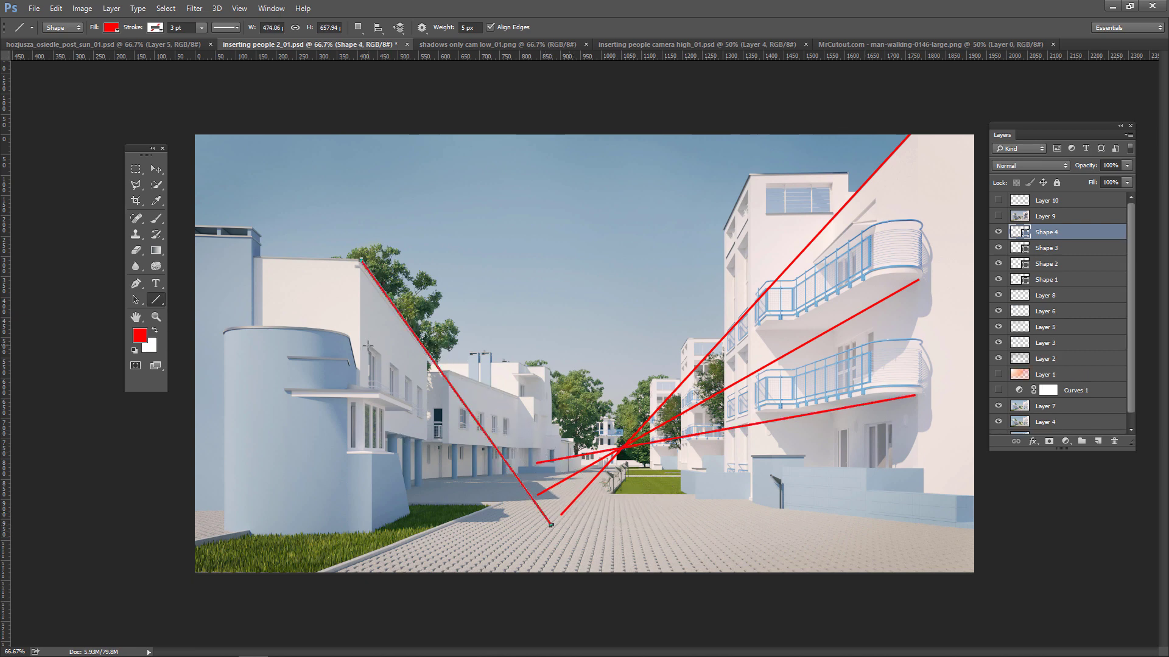
{"action": "mouse_move", "coordinate": [367, 346]}
{"action": "left_mouse_down"}
{"action": "mouse_move", "coordinate": [585, 492]}
{"action": "mouse_move", "coordinate": [607, 514]}
{"action": "mouse_move", "coordinate": [601, 529]}
{"action": "left_mouse_up"}
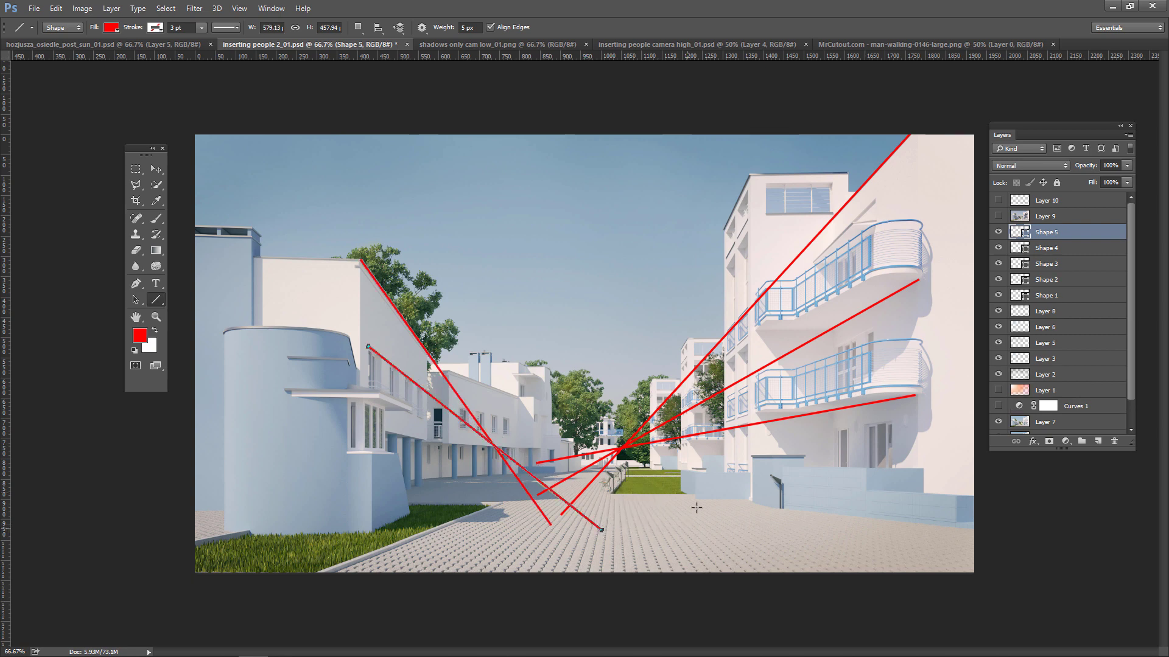
Step: Draw a cyan horizontal line across the image and move it up to where the right-hand building's perspective lines meet
{"action": "left_click_drag", "start_coordinate": [181, 498], "coordinate": [1005, 509]}
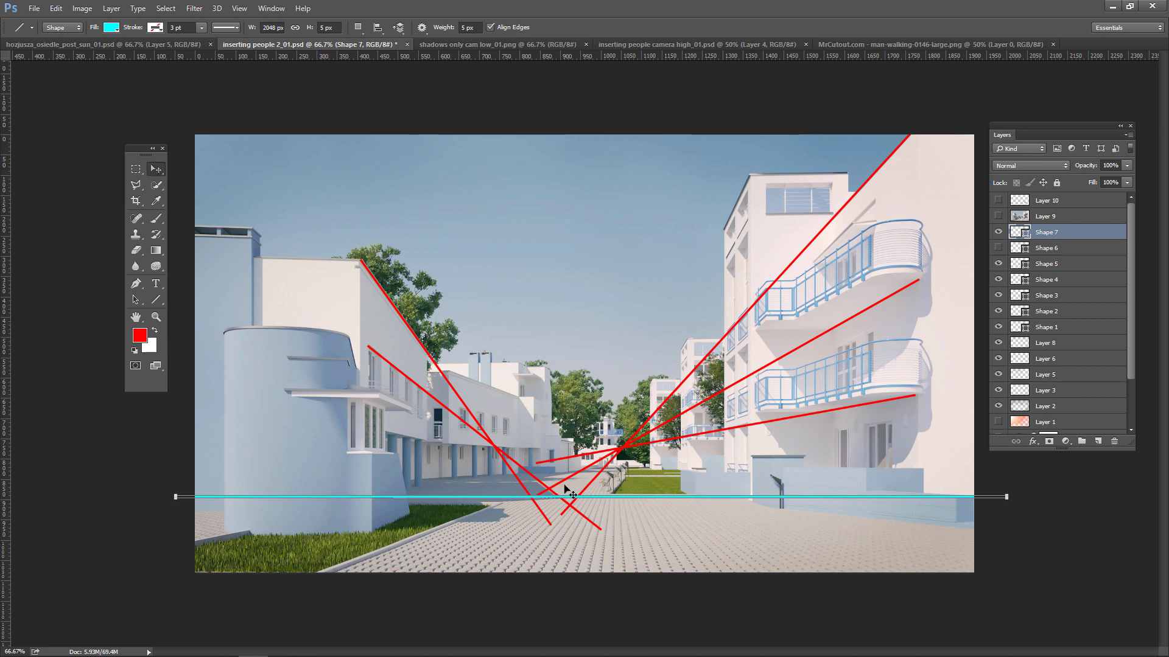
{"action": "key", "text": "v"}
{"action": "left_click_drag", "start_coordinate": [613, 495], "coordinate": [623, 451]}
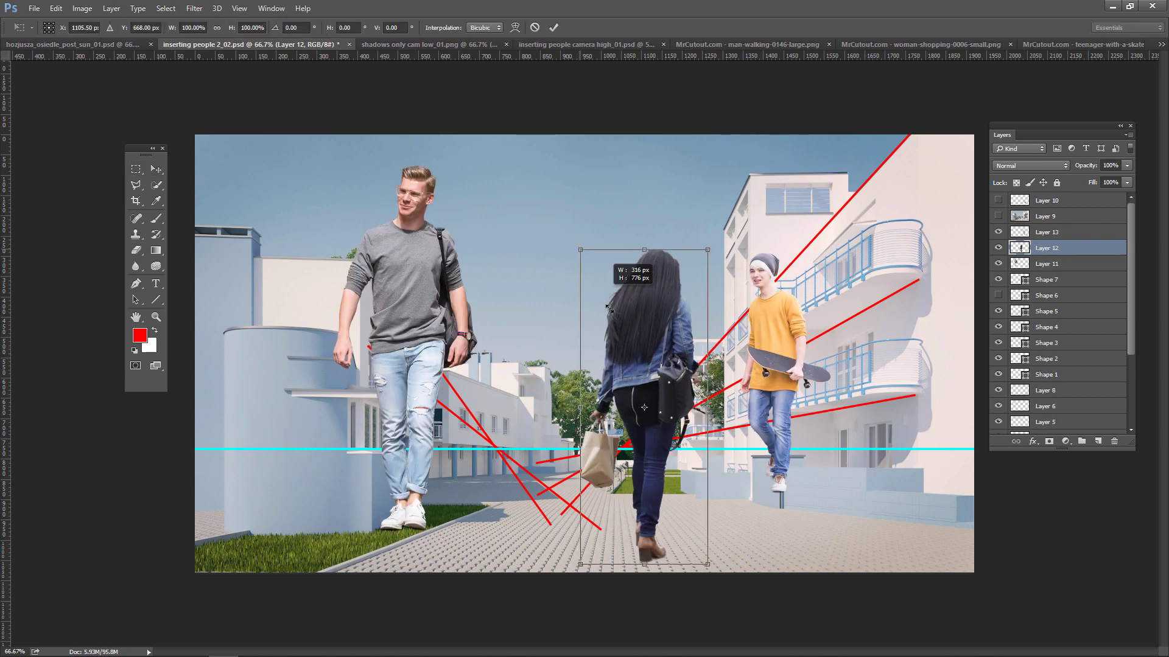
Step: Scale down the long-haired woman and the walking man so their heads sit around the cyan horizon line
{"action": "left_click_drag", "start_coordinate": [609, 308], "coordinate": [672, 445]}
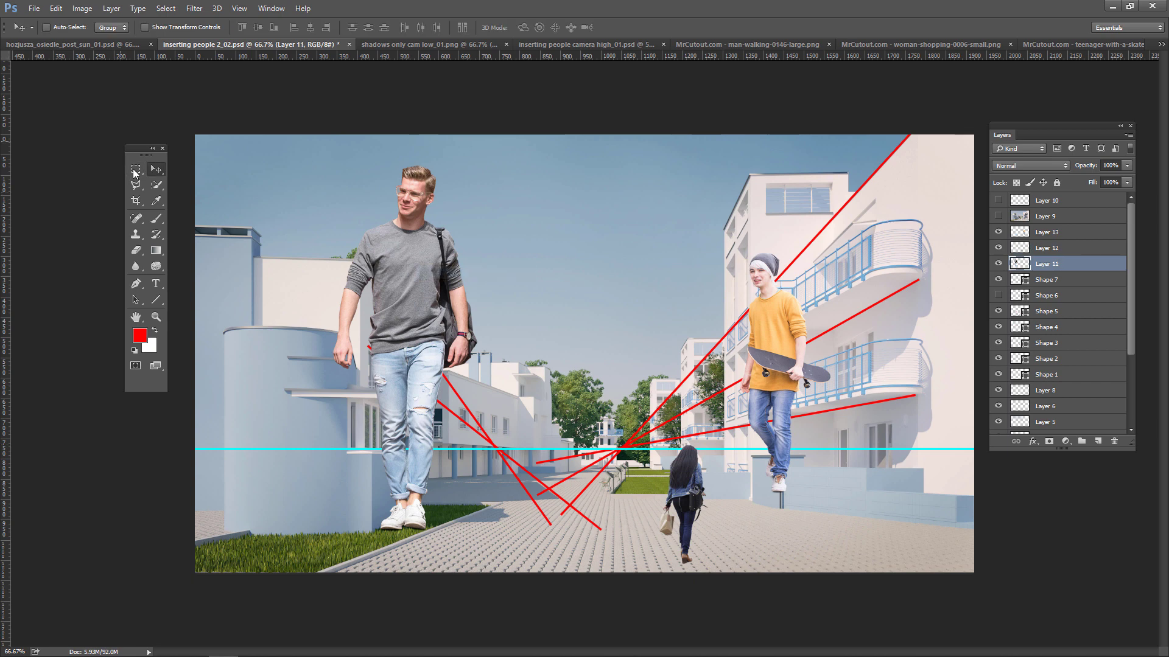
{"action": "left_click", "coordinate": [135, 172]}
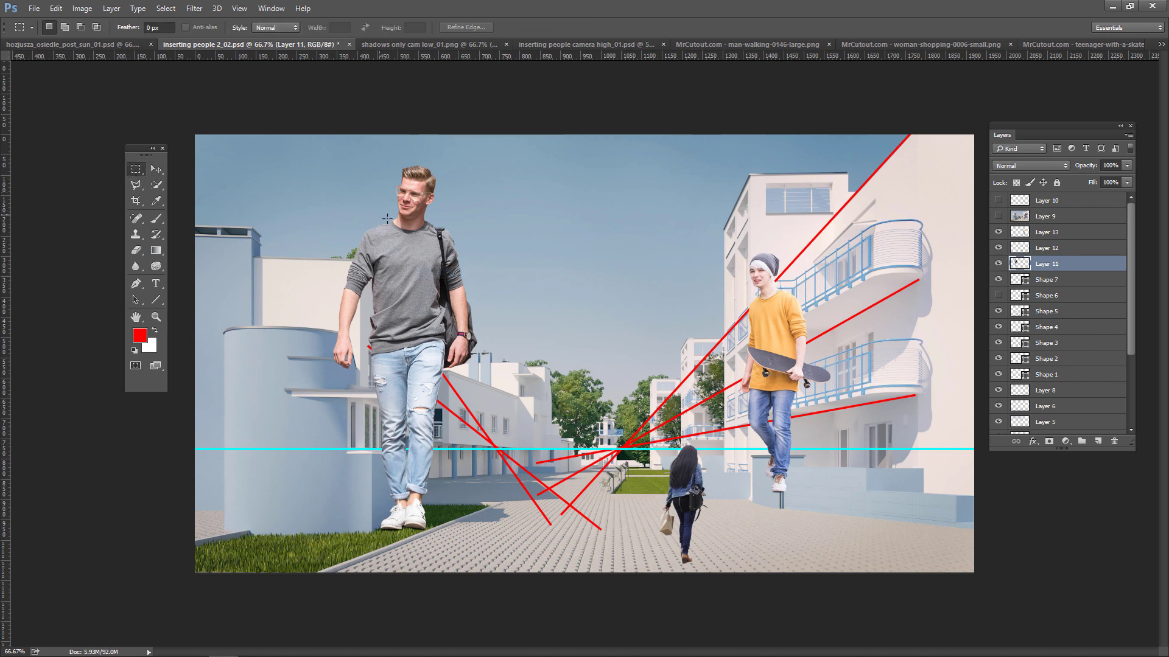
{"action": "right_click", "coordinate": [407, 244]}
{"action": "left_click", "coordinate": [435, 361]}
{"action": "left_click_drag", "start_coordinate": [325, 159], "coordinate": [446, 485]}
{"action": "left_click", "coordinate": [156, 169]}
{"action": "left_click", "coordinate": [556, 250]}
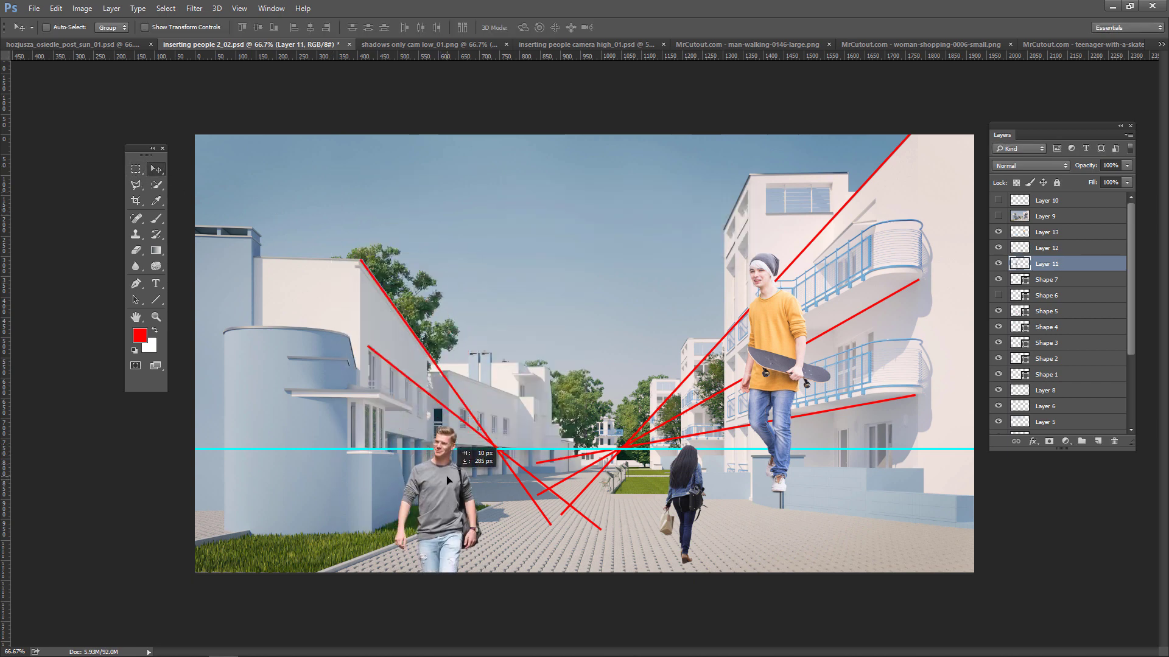
Step: Move the teenager with the skateboard to the middle of the path and shrink him with his head at the horizon line
{"action": "left_click_drag", "start_coordinate": [794, 362], "coordinate": [593, 355]}
{"action": "key", "text": "m"}
{"action": "right_click", "coordinate": [596, 416]}
{"action": "left_click", "coordinate": [622, 536]}
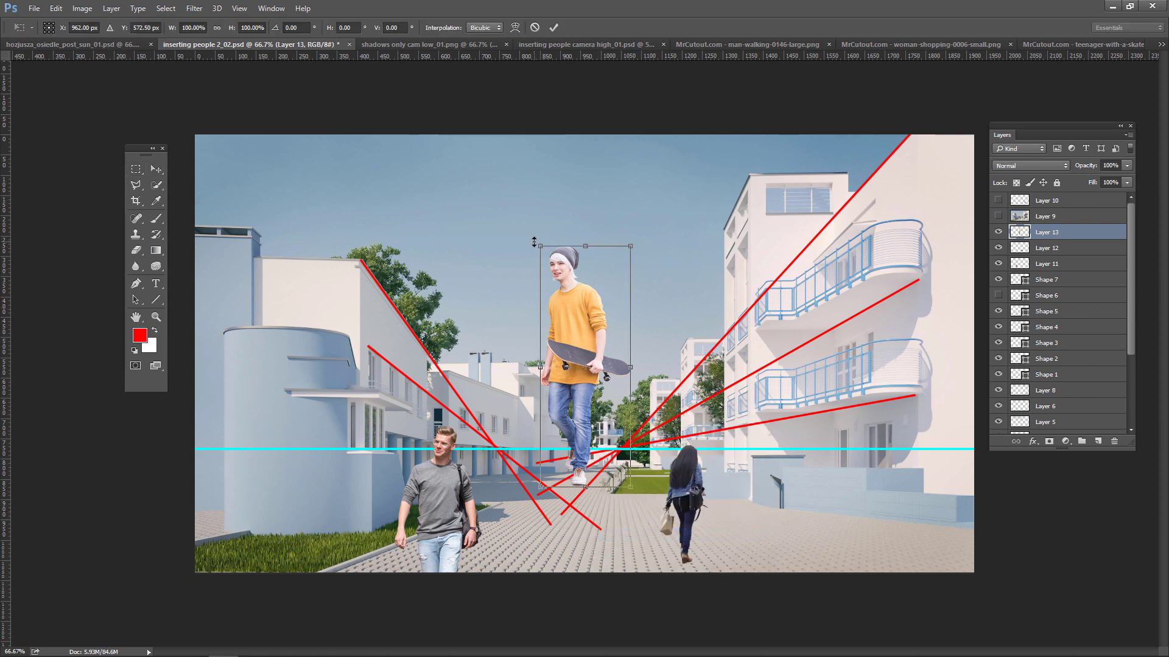
{"action": "left_click_drag", "start_coordinate": [539, 239], "coordinate": [594, 484]}
{"action": "key", "text": "Return"}
{"action": "key", "text": "m"}
{"action": "right_click", "coordinate": [684, 440]}
{"action": "left_click", "coordinate": [711, 558]}
{"action": "key", "text": "Return"}
{"action": "key", "text": "m"}
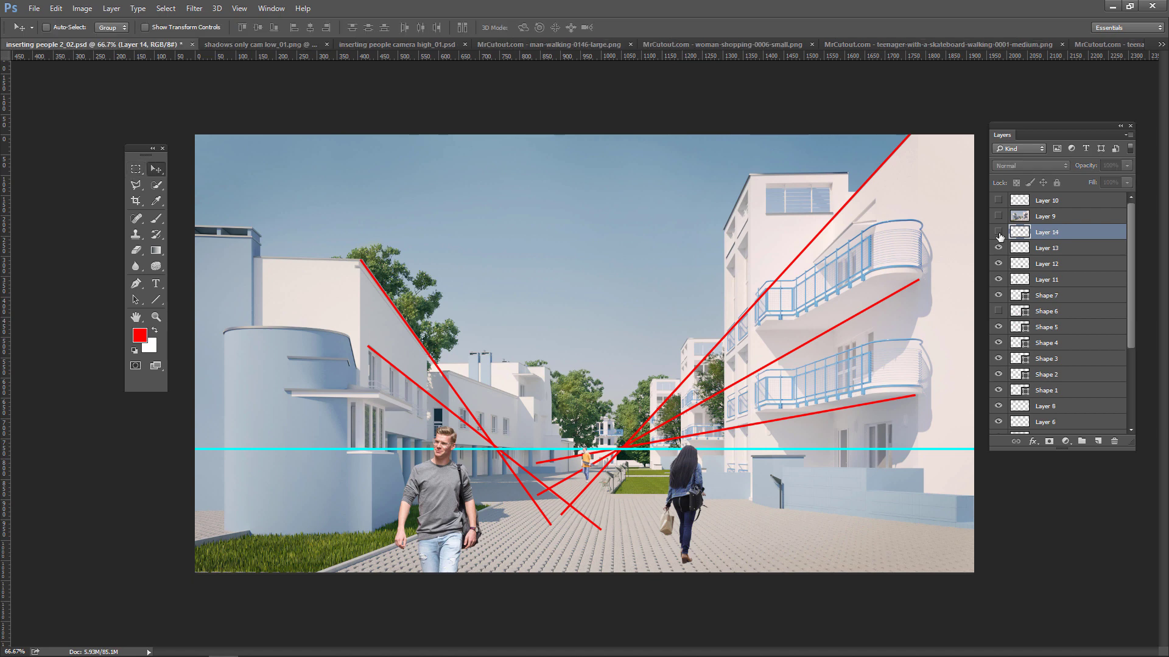
Step: Show Layer 14 and move the woman with the phone down so her head meets the horizon line
{"action": "left_click", "coordinate": [999, 232]}
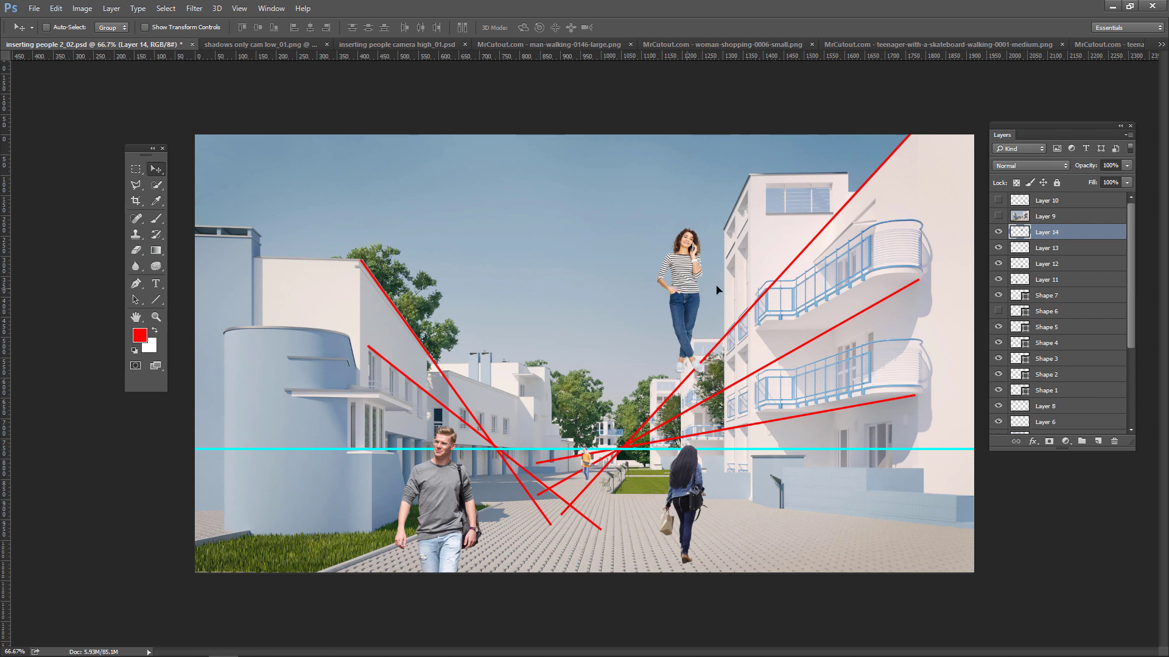
{"action": "left_click_drag", "start_coordinate": [721, 290], "coordinate": [788, 531]}
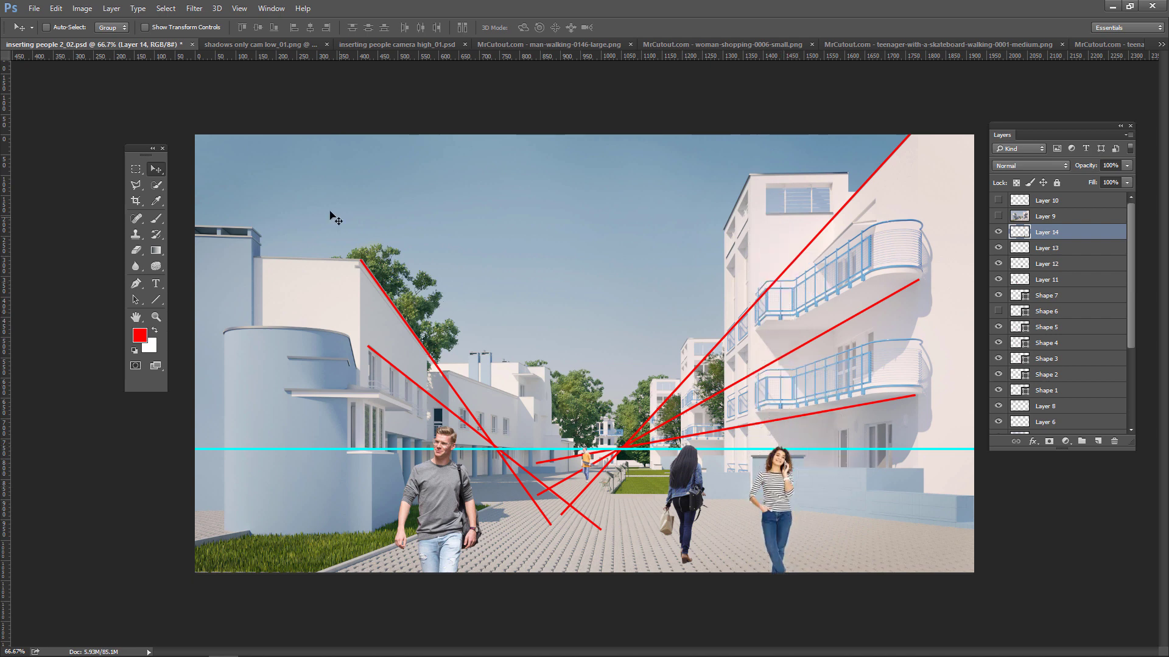
Step: Scale the woman with the phone to about 38% and move her up towards the right-hand building's upper balcony
{"action": "left_click", "coordinate": [135, 170]}
{"action": "right_click", "coordinate": [820, 239]}
{"action": "left_click", "coordinate": [926, 359]}
{"action": "left_click_drag", "start_coordinate": [790, 578], "coordinate": [765, 504]}
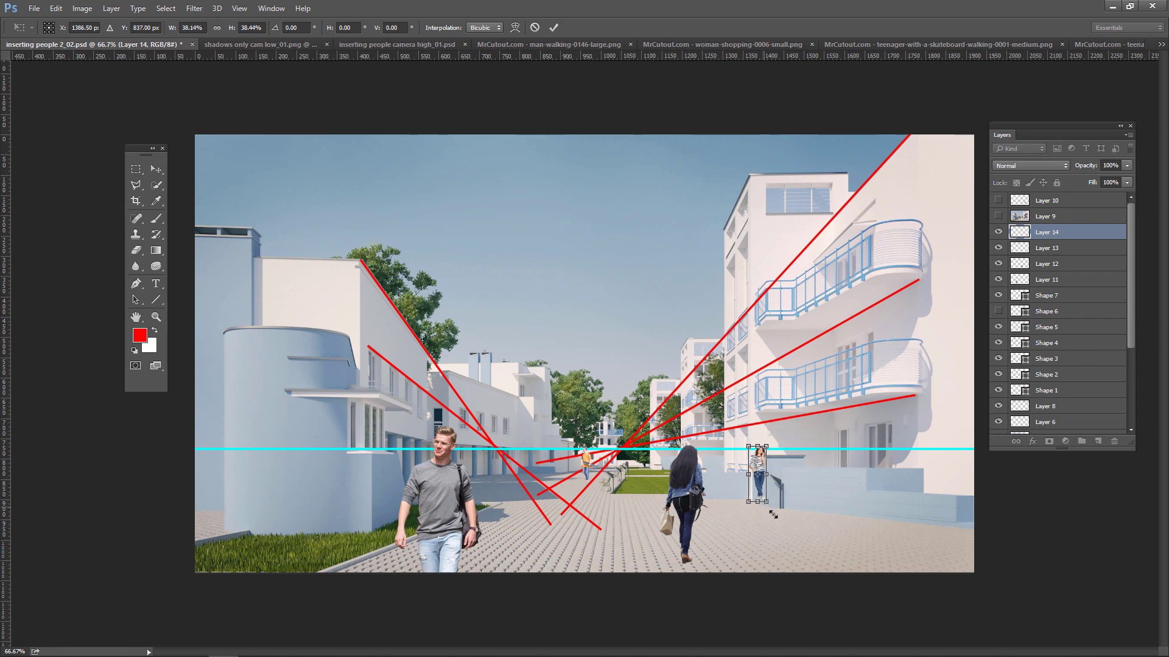
{"action": "key", "text": "Return"}
{"action": "key", "text": "v"}
{"action": "left_click_drag", "start_coordinate": [756, 449], "coordinate": [775, 300]}
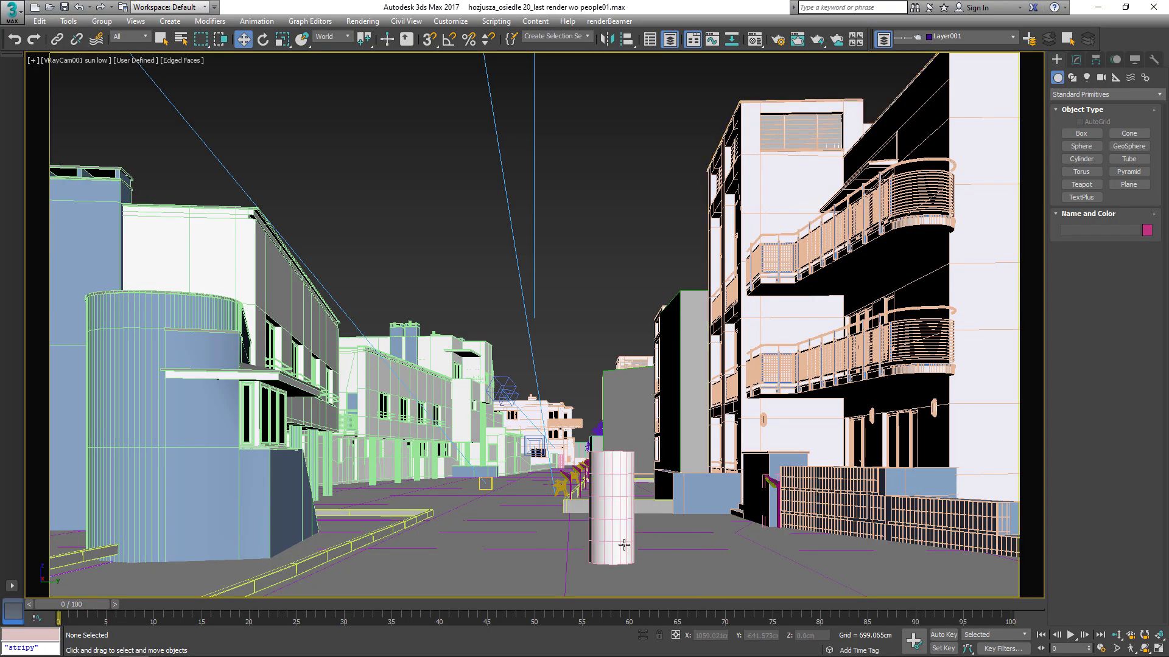
Step: Switch to 3ds Max, reposition the person-sized cylinder on the paving, and place a copy of it near the right-hand building
{"action": "left_click", "coordinate": [624, 545]}
{"action": "left_click_drag", "start_coordinate": [649, 563], "coordinate": [675, 562]}
{"action": "key", "text": "space"}
{"action": "left_click_drag", "start_coordinate": [794, 548], "coordinate": [996, 539], "text": "shift"}
{"action": "key", "text": "Return"}
{"action": "left_click_drag", "start_coordinate": [845, 566], "coordinate": [792, 491]}
{"action": "key", "text": "space"}
{"action": "left_click_drag", "start_coordinate": [822, 543], "coordinate": [875, 547]}
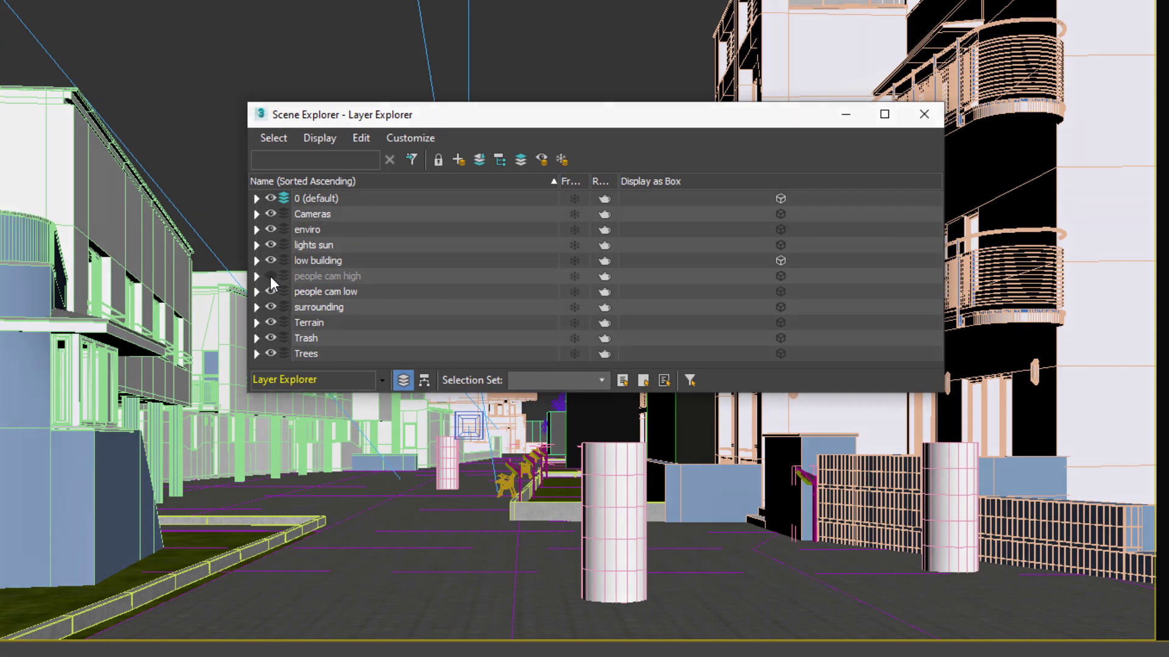
Step: Toggle the visibility of the "people cam high" and "people cam low" layers
{"action": "left_click", "coordinate": [270, 276]}
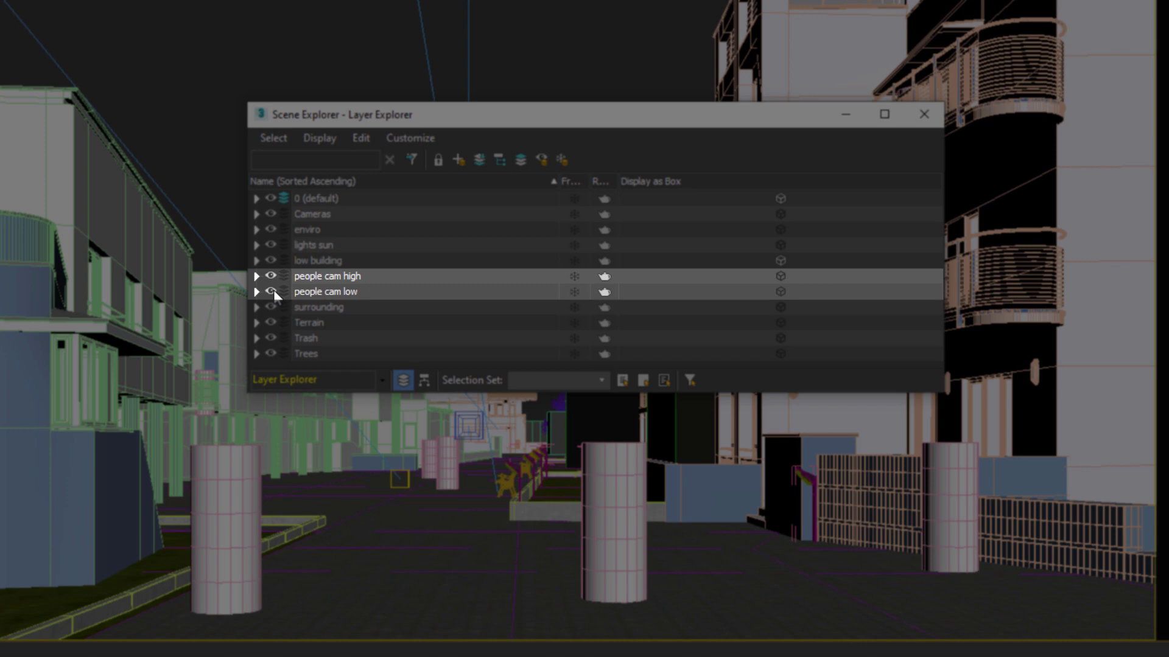
{"action": "left_click", "coordinate": [271, 292]}
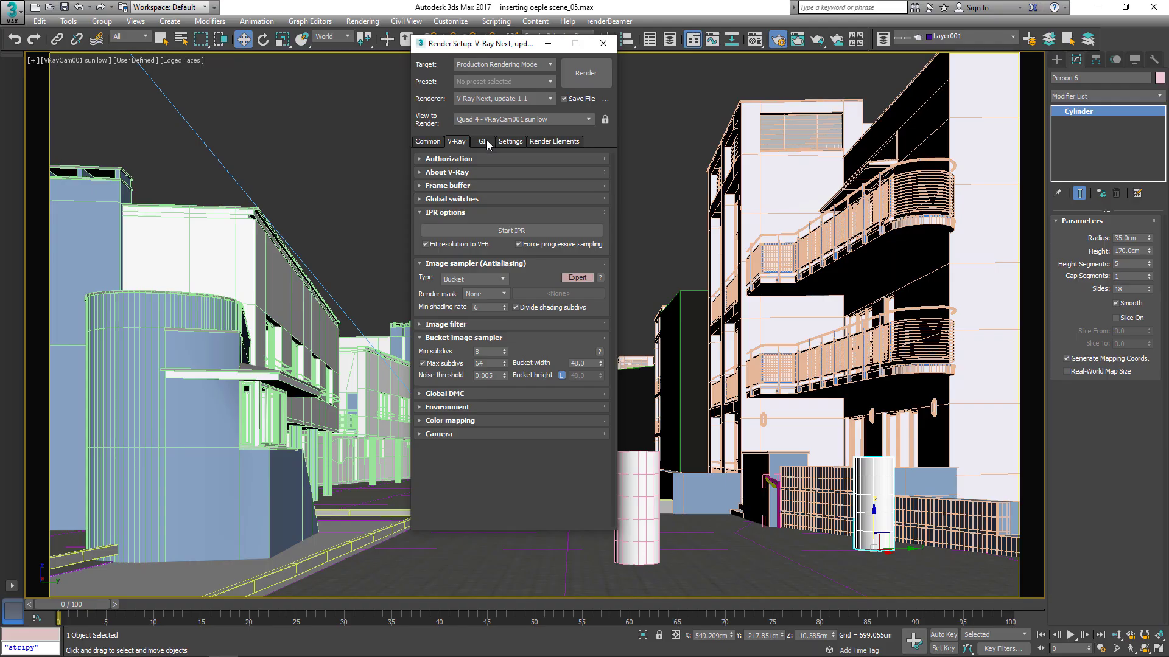
Step: Disable global illumination and set the bucket image sampler to 1 min subdivs, 5 max subdivs and a 0.01 noise threshold
{"action": "left_click", "coordinate": [484, 141]}
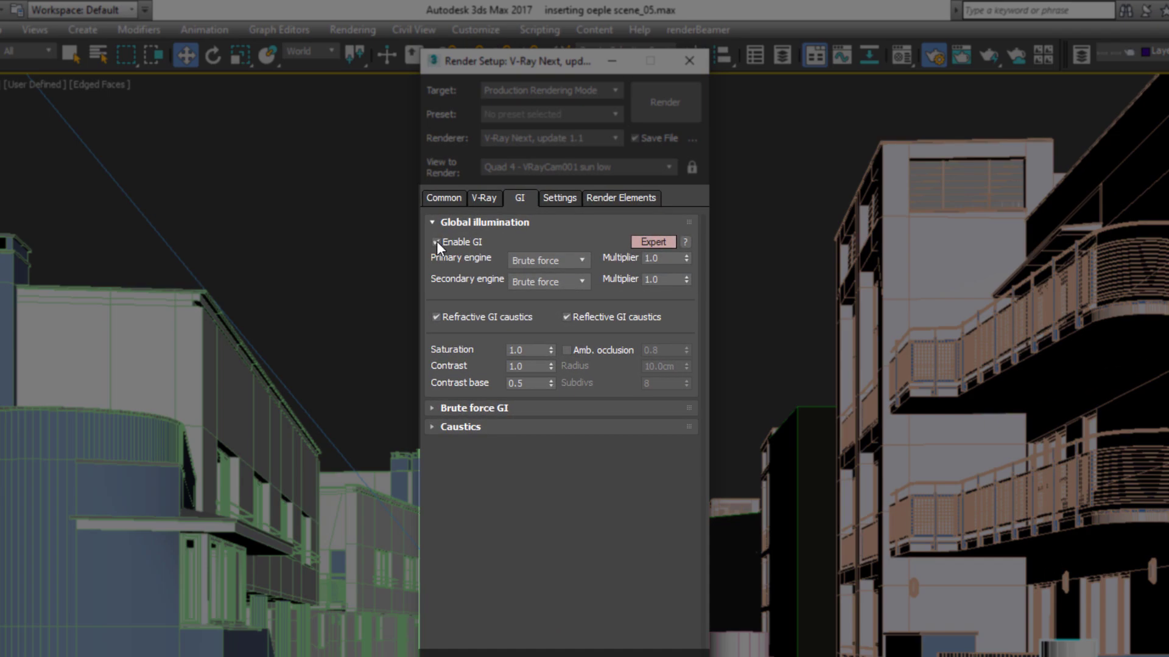
{"action": "left_click", "coordinate": [423, 172]}
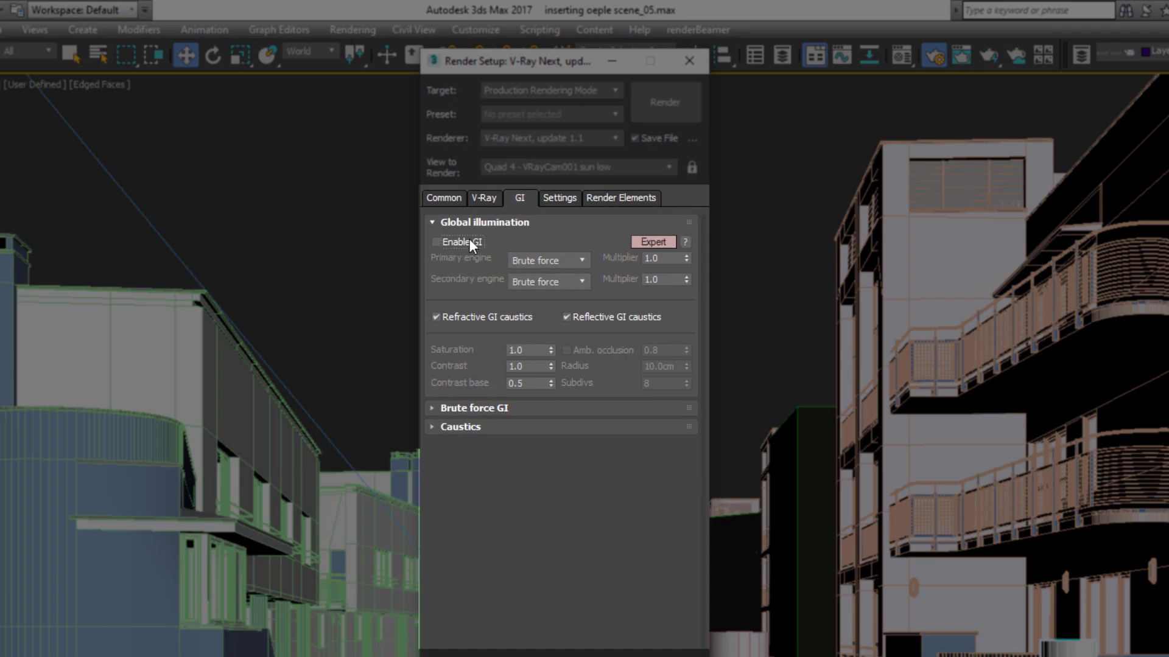
{"action": "left_click", "coordinate": [484, 197]}
{"action": "type", "text": "1"}
{"action": "key", "text": "Tab"}
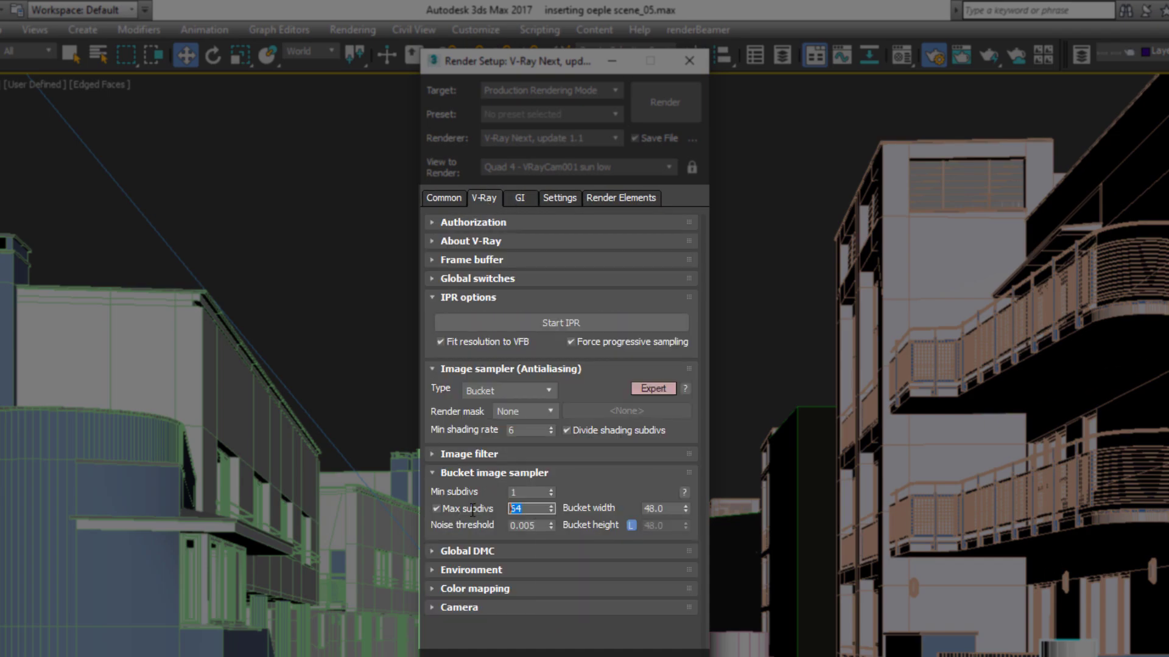
{"action": "type", "text": "5"}
{"action": "left_click", "coordinate": [528, 527]}
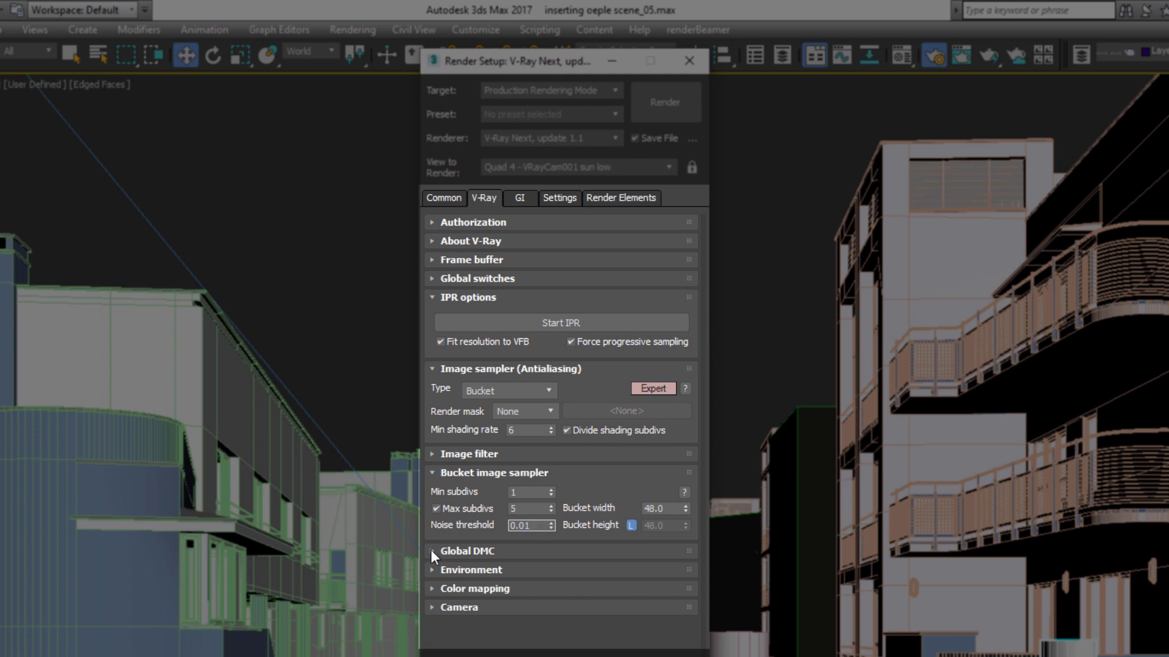
Step: Set the Global DMC min samples to 8 and noise threshold to 0.01, and turn off local subdivs
{"action": "left_click", "coordinate": [432, 550]}
{"action": "left_click_drag", "start_coordinate": [669, 588], "coordinate": [612, 586]}
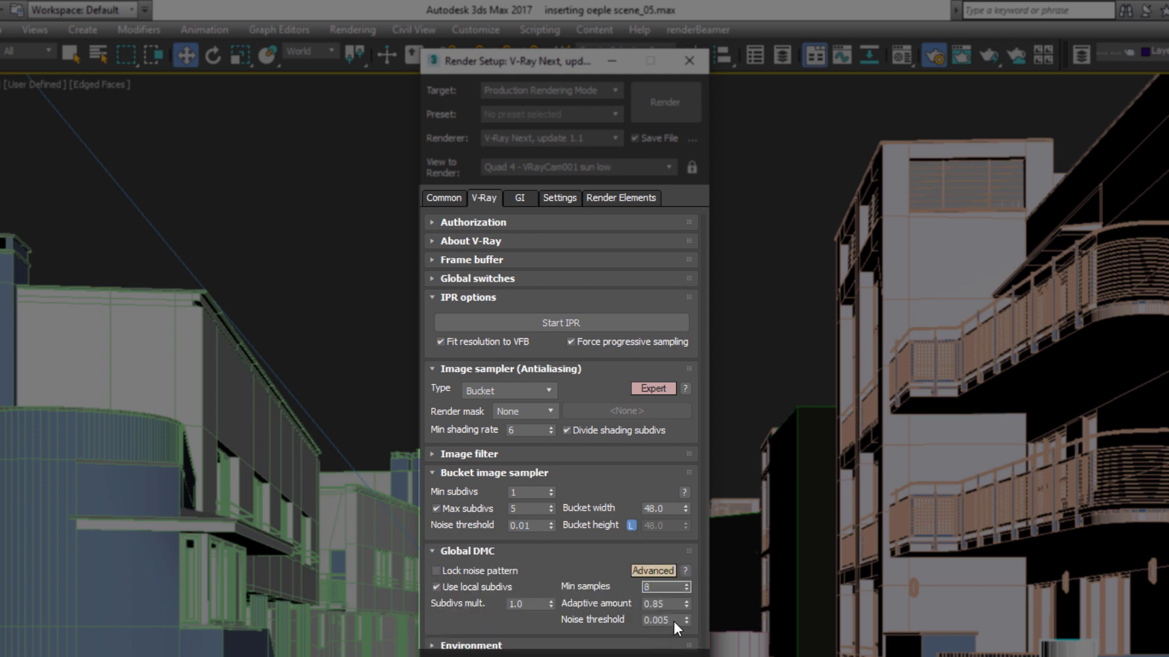
{"action": "type", "text": "0.01"}
{"action": "left_click", "coordinate": [673, 603]}
{"action": "left_click", "coordinate": [437, 587]}
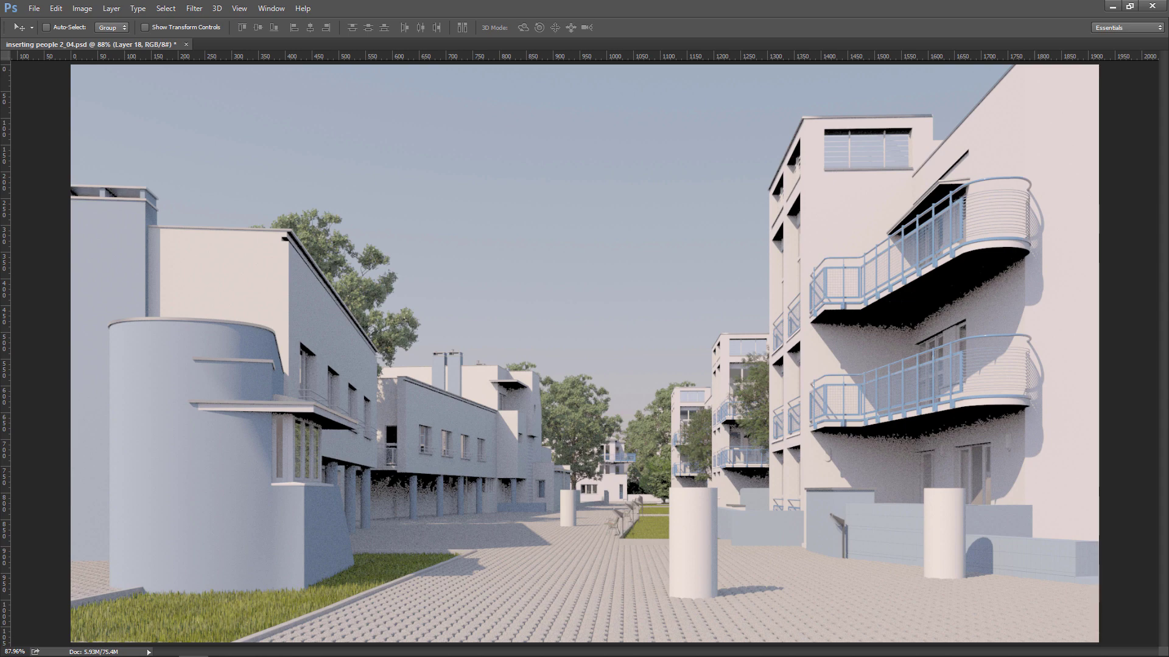
Step: Switch to Photoshop and show Layer 17, the render with the reference cylinders
{"action": "key", "text": "ctrl+z"}
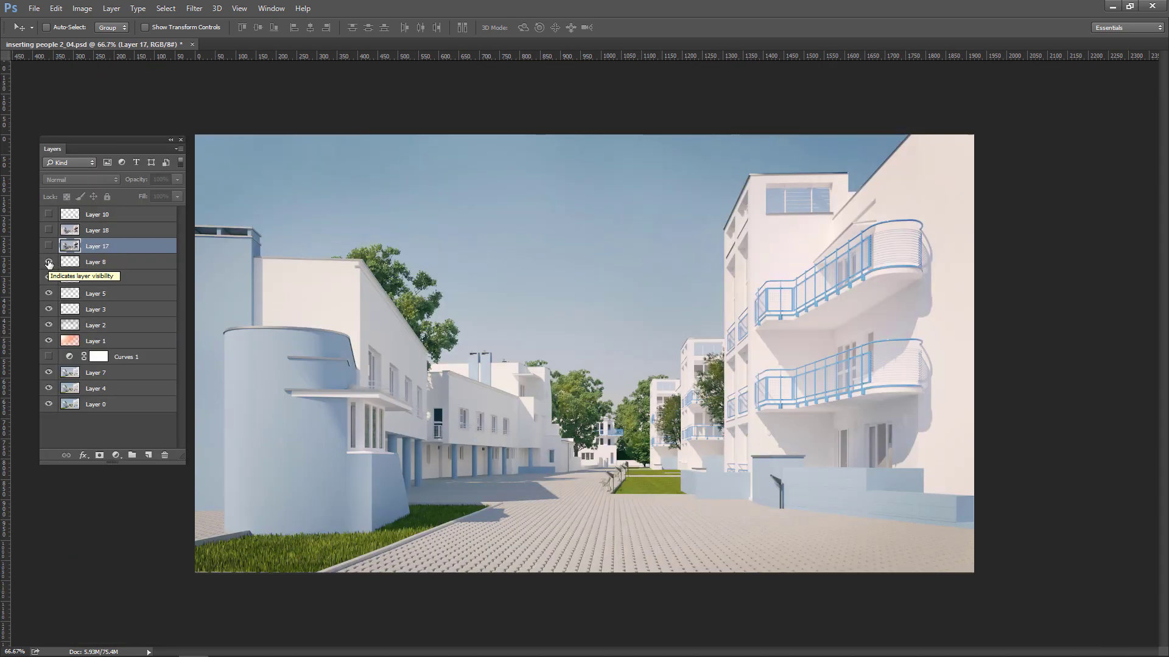
{"action": "left_click", "coordinate": [48, 246]}
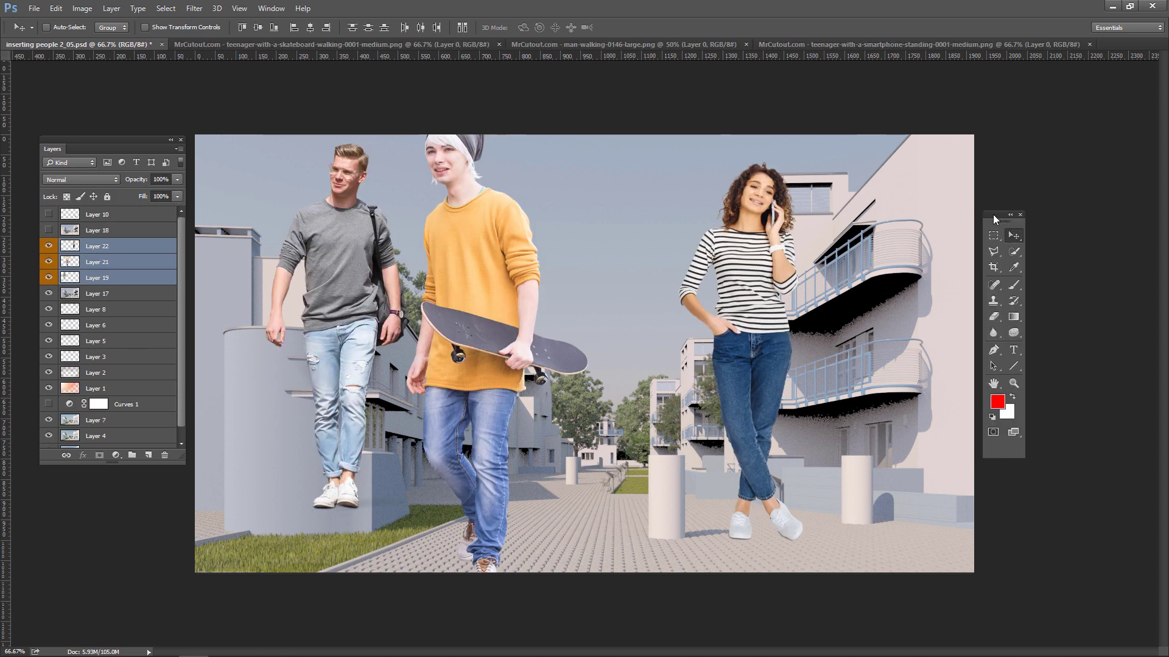
Step: Scale the woman on the phone down and place her on the cylinder by the wall
{"action": "left_click_drag", "start_coordinate": [760, 302], "coordinate": [795, 299]}
{"action": "left_click", "coordinate": [993, 235]}
{"action": "right_click", "coordinate": [893, 292]}
{"action": "left_click", "coordinate": [925, 387]}
{"action": "left_click_drag", "start_coordinate": [709, 157], "coordinate": [865, 456]}
{"action": "key", "text": "Return"}
{"action": "key", "text": "v"}
{"action": "key", "text": "m"}
{"action": "right_click", "coordinate": [928, 247]}
{"action": "left_click", "coordinate": [956, 367]}
{"action": "key", "text": "Return"}
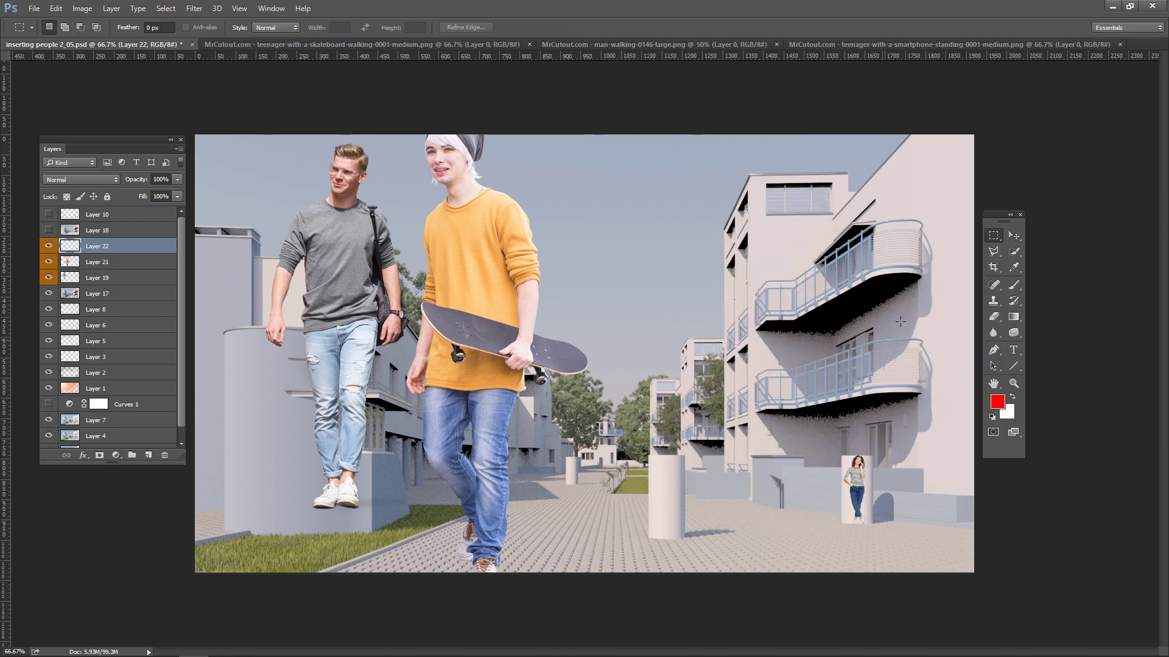
Step: Select the teenager with the skateboard and scale him down towards the height of the distant cylinder
{"action": "key", "text": "v"}
{"action": "right_click", "coordinate": [528, 302]}
{"action": "left_click", "coordinate": [551, 309]}
{"action": "key", "text": "m"}
{"action": "key", "text": "ctrl+t"}
{"action": "left_click_drag", "start_coordinate": [406, 113], "coordinate": [543, 477]}
{"action": "key", "text": "Return"}
Step: Move the teenager onto the distant cylinder and refine his size to match its height
{"action": "left_click_drag", "start_coordinate": [979, 343], "coordinate": [991, 276], "text": "ctrl"}
{"action": "key", "text": "ctrl+t"}
{"action": "left_click_drag", "start_coordinate": [550, 409], "coordinate": [565, 462]}
{"action": "key", "text": "Return"}
{"action": "right_click", "coordinate": [644, 400]}
{"action": "left_click", "coordinate": [673, 520]}
{"action": "key", "text": "Return"}
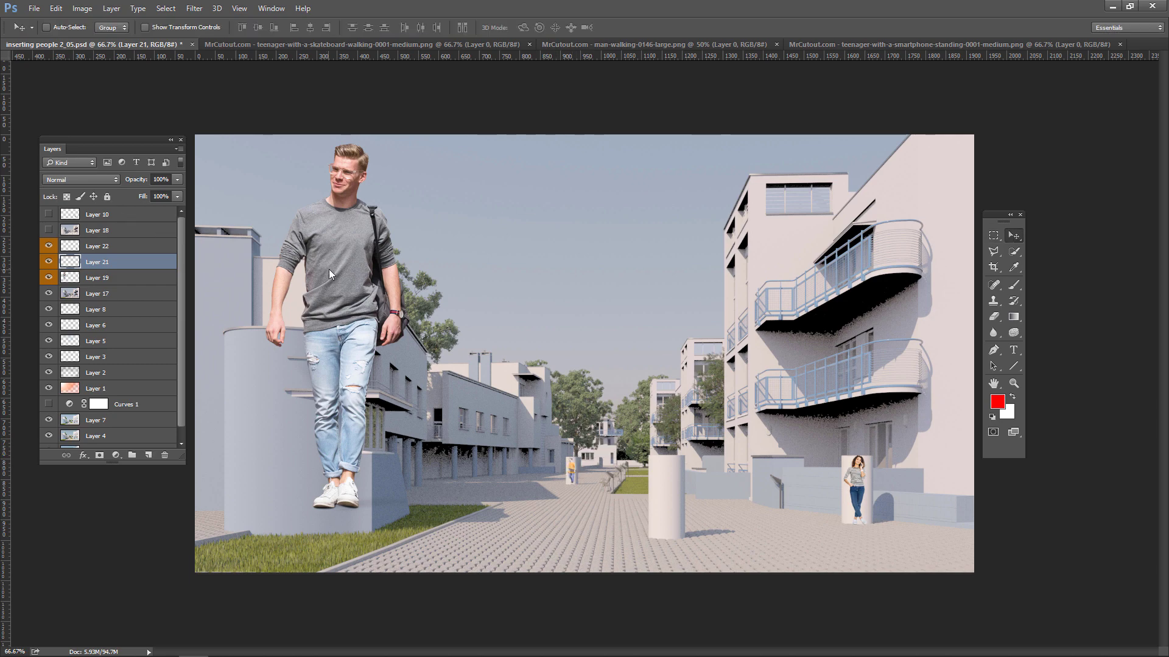
Step: Scale the man in the grey sweater down beside the foreground cylinder
{"action": "left_click_drag", "start_coordinate": [334, 274], "coordinate": [618, 321]}
{"action": "key", "text": "ctrl+t"}
{"action": "left_click_drag", "start_coordinate": [547, 188], "coordinate": [655, 462]}
{"action": "key", "text": "Return"}
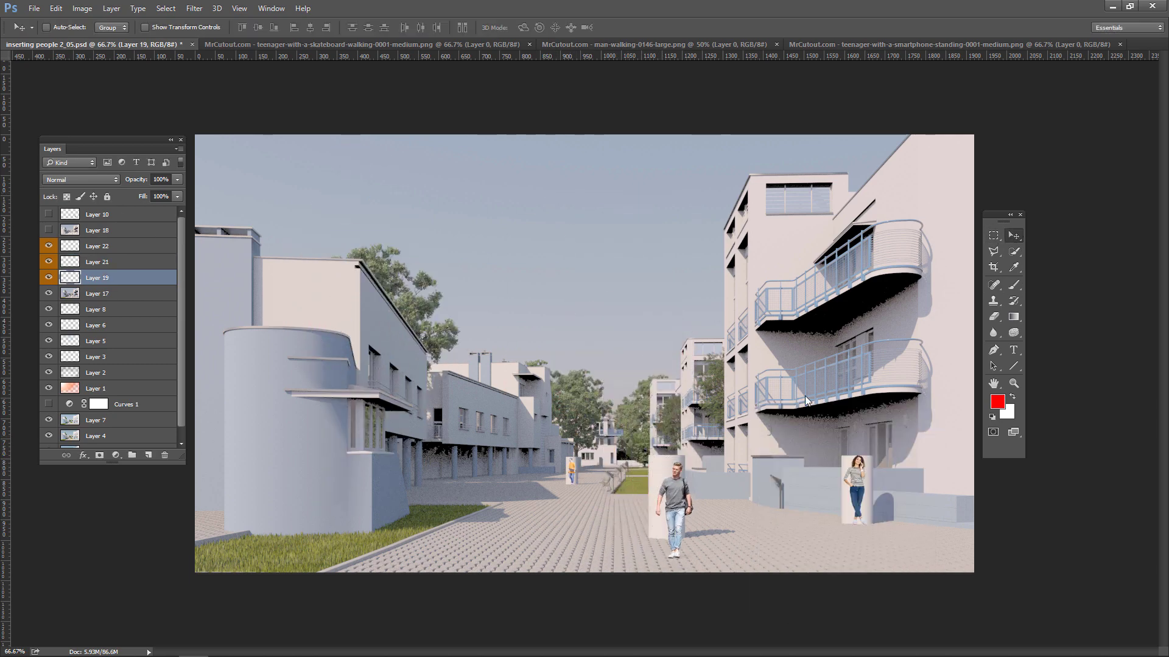
Step: Position the man on the foreground cylinder and refine his scale to match its height
{"action": "left_click_drag", "start_coordinate": [680, 525], "coordinate": [673, 505]}
{"action": "left_click", "coordinate": [996, 237]}
{"action": "right_click", "coordinate": [750, 396]}
{"action": "left_click", "coordinate": [788, 515]}
{"action": "left_click_drag", "start_coordinate": [649, 444], "coordinate": [652, 461], "text": "shift"}
{"action": "key", "text": "Return"}
Step: Fine-tune the scale of the woman on Layer 22 against her cylinder using Free Transform
{"action": "right_click", "coordinate": [864, 505]}
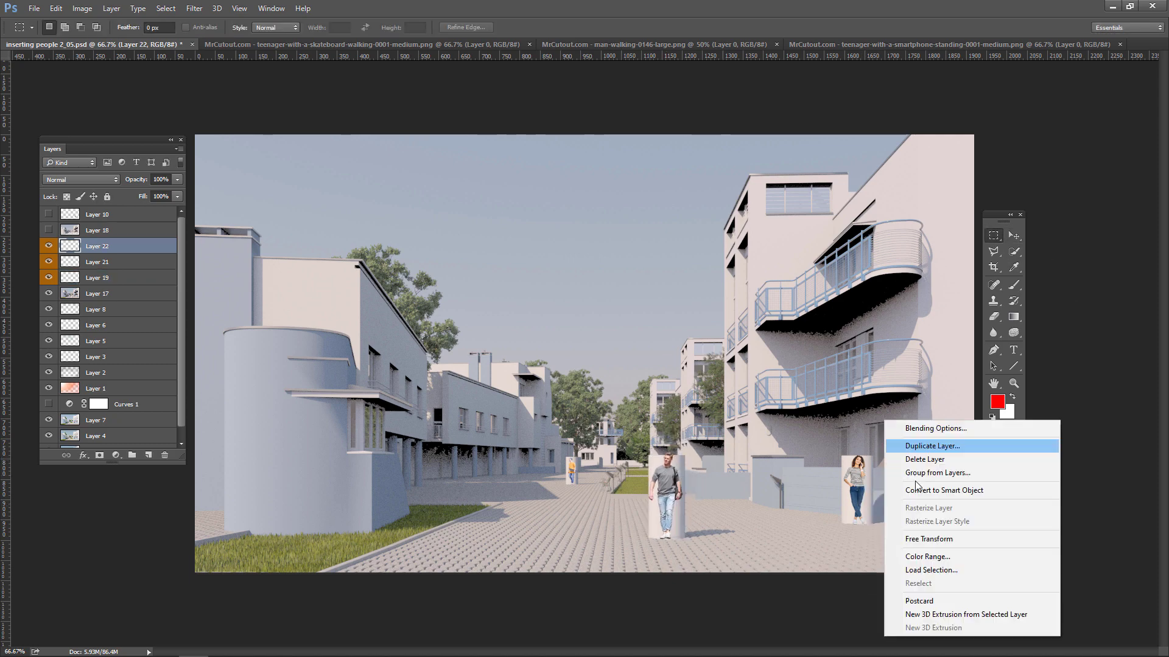
{"action": "left_click", "coordinate": [892, 541]}
{"action": "left_click_drag", "start_coordinate": [848, 460], "coordinate": [848, 458]}
{"action": "key", "text": "Return"}
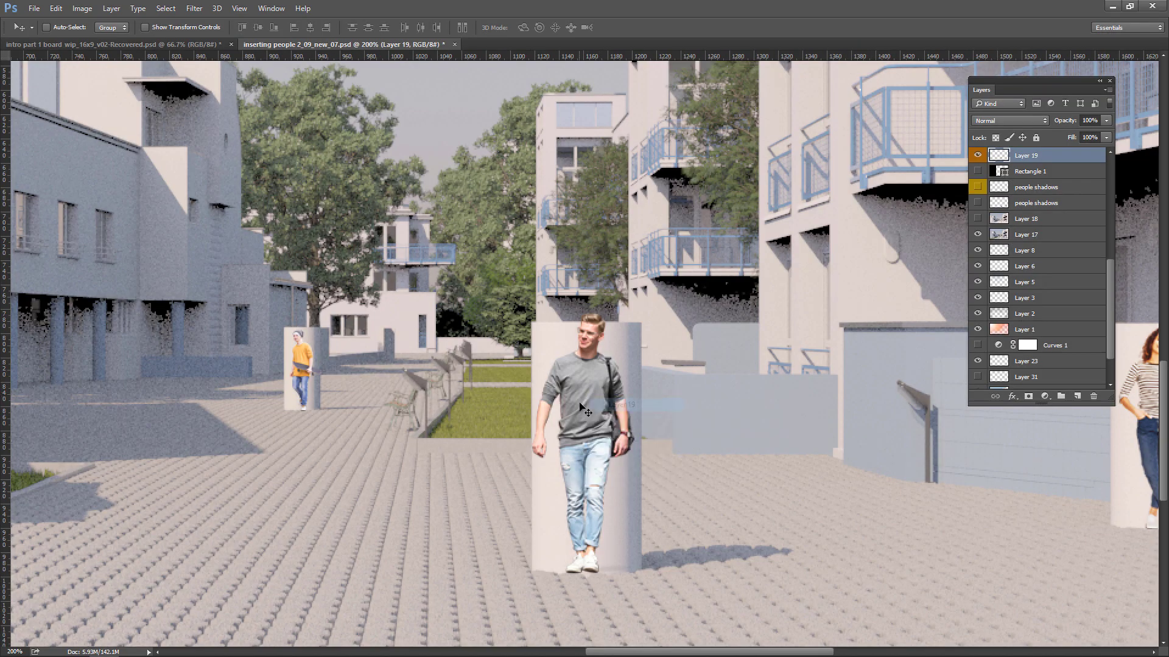
Step: Duplicate the man on Layer 19, flip the copy vertically and rotate it about 84° around his feet along the ground
{"action": "left_click_drag", "start_coordinate": [730, 433], "coordinate": [574, 494]}
{"action": "key", "text": "ctrl+t"}
{"action": "right_click", "coordinate": [732, 470]}
{"action": "left_click", "coordinate": [803, 461]}
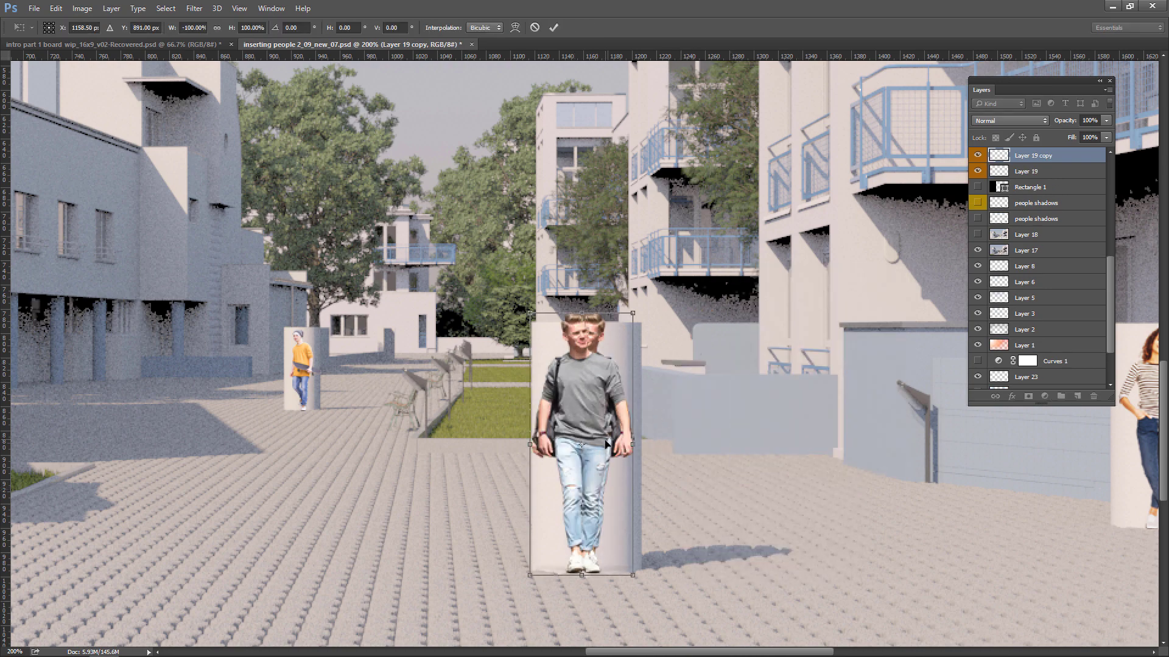
{"action": "left_click_drag", "start_coordinate": [581, 444], "coordinate": [581, 575]}
{"action": "left_click_drag", "start_coordinate": [581, 292], "coordinate": [864, 546]}
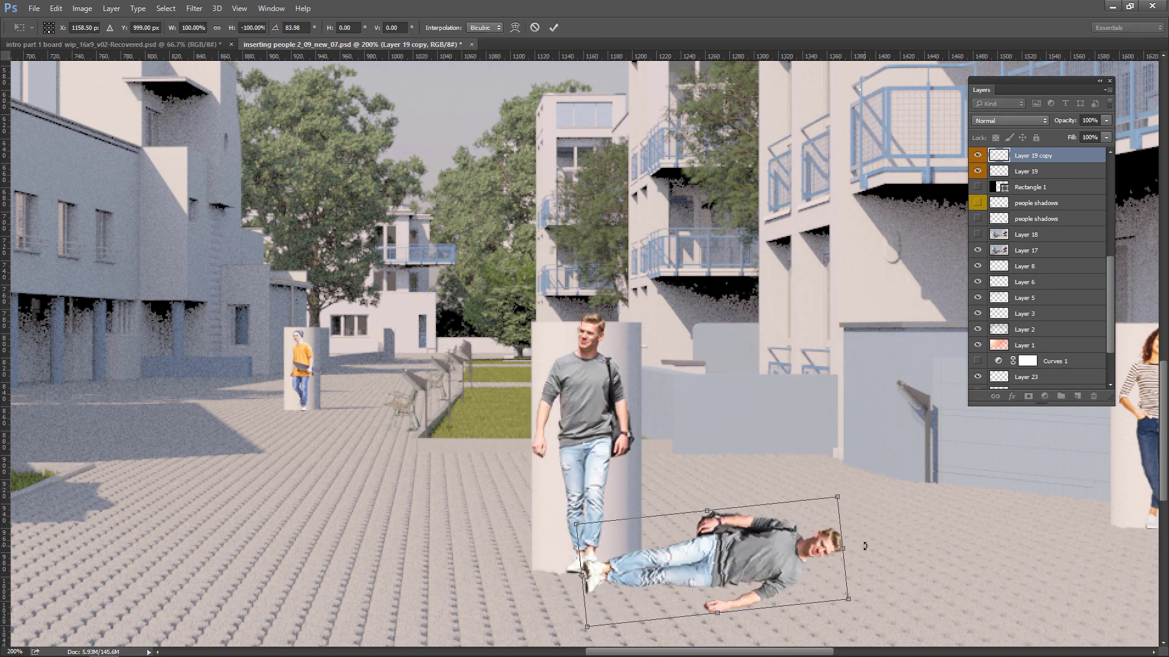
{"action": "key", "text": "Return"}
Step: Flatten the man's lying copy, rotate it -2.7° and shorten it to 86% width from his feet
{"action": "right_click", "coordinate": [799, 379]}
{"action": "left_click", "coordinate": [852, 499]}
{"action": "left_click_drag", "start_coordinate": [711, 613], "coordinate": [673, 578]}
{"action": "key", "text": "Return"}
{"action": "key", "text": "ctrl+t"}
{"action": "left_click_drag", "start_coordinate": [705, 565], "coordinate": [573, 566]}
{"action": "left_click_drag", "start_coordinate": [854, 553], "coordinate": [803, 555]}
{"action": "key", "text": "Return"}
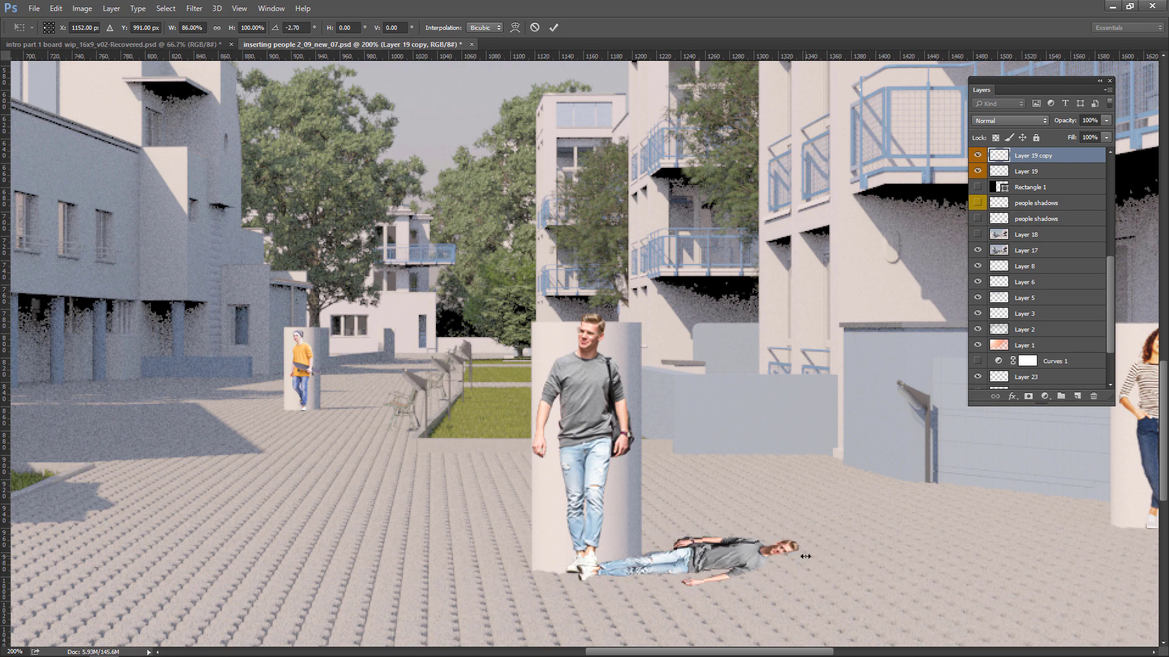
Step: Fine-tune the transform of the man's lying copy so it starts at his shoes and follows the cylinder's shadow
{"action": "right_click", "coordinate": [742, 561]}
{"action": "left_click", "coordinate": [798, 462]}
{"action": "right_click", "coordinate": [712, 566]}
{"action": "left_click", "coordinate": [741, 412]}
{"action": "left_click_drag", "start_coordinate": [687, 537], "coordinate": [701, 561]}
{"action": "key", "text": "Return"}
Step: Duplicate the teenager on Layer 21, then rotate and flatten the copy along the ground from his feet
{"action": "left_click", "coordinate": [300, 358], "text": "ctrl"}
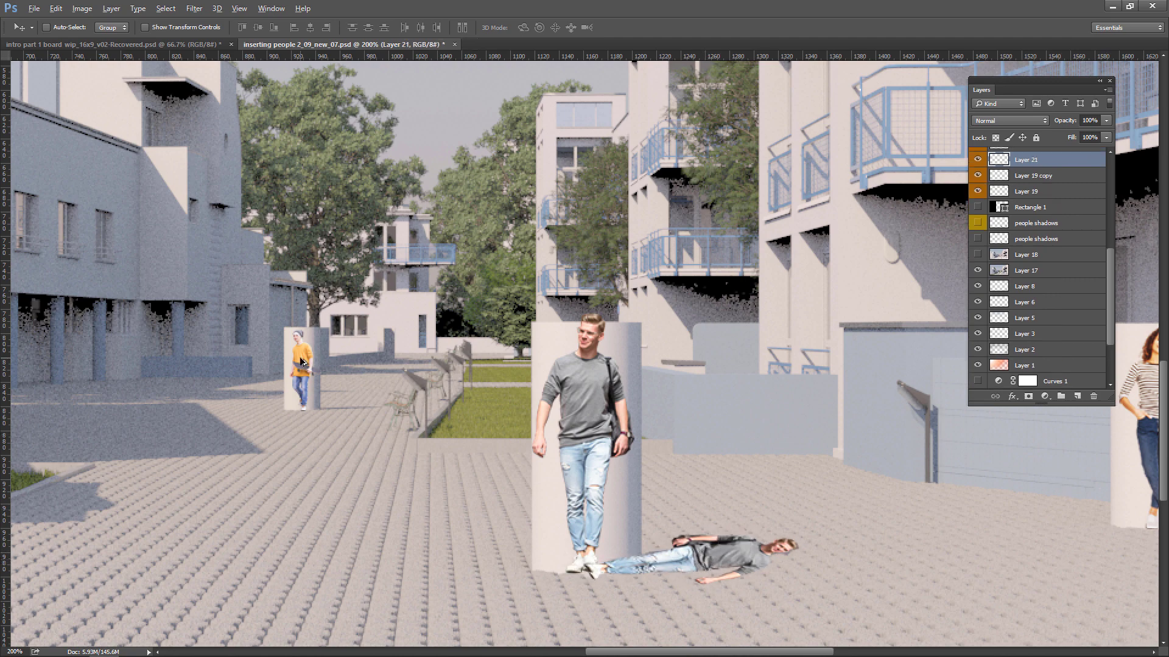
{"action": "left_click_drag", "start_coordinate": [300, 358], "coordinate": [461, 536], "text": "alt"}
{"action": "key", "text": "m"}
{"action": "right_click", "coordinate": [320, 449]}
{"action": "left_click", "coordinate": [381, 352]}
{"action": "mouse_move", "coordinate": [344, 411]}
{"action": "left_mouse_down"}
{"action": "mouse_move", "coordinate": [345, 387]}
{"action": "mouse_move", "coordinate": [353, 406]}
{"action": "mouse_move", "coordinate": [371, 408]}
{"action": "left_mouse_up"}
{"action": "key", "text": "Return"}
{"action": "key", "text": "m"}
{"action": "key", "text": "v"}
{"action": "right_click", "coordinate": [469, 375]}
{"action": "left_click", "coordinate": [493, 499]}
{"action": "key", "text": "Return"}
{"action": "key", "text": "m"}
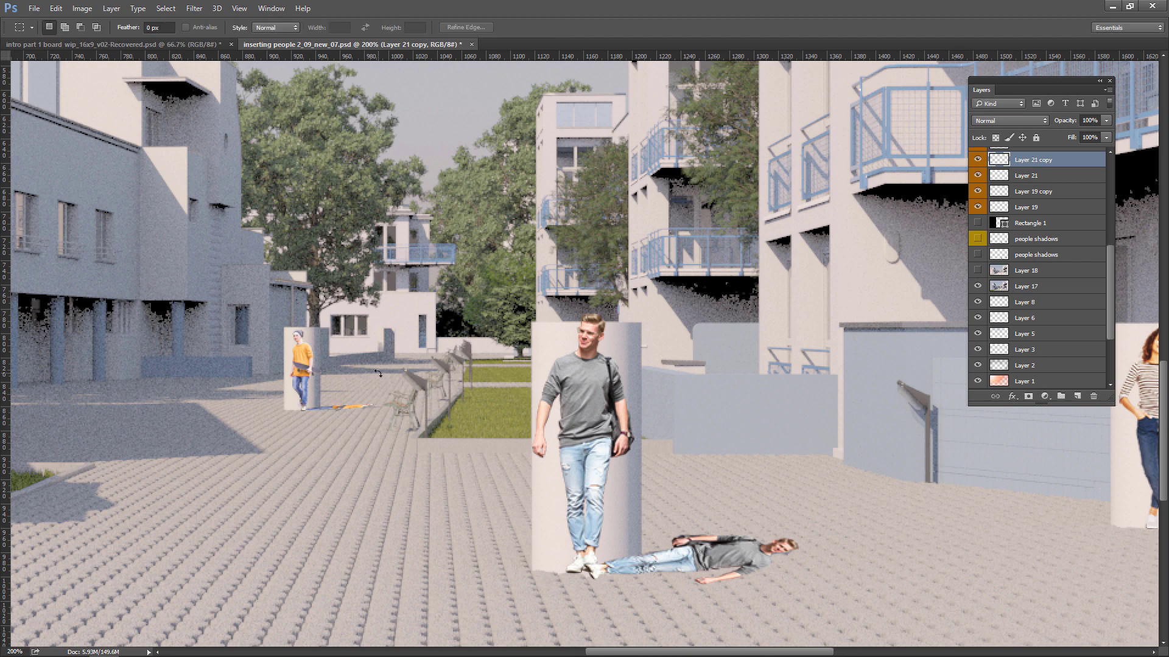
Step: Duplicate the woman on Layer 22, place the copy over the cylinder's shadow on the wall and narrow it
{"action": "scroll", "coordinate": [371, 408], "scroll_direction": "right", "scroll_amount": 10}
{"action": "key", "text": "v"}
{"action": "left_click_drag", "start_coordinate": [587, 388], "coordinate": [669, 507]}
{"action": "right_click", "coordinate": [732, 520]}
{"action": "left_click", "coordinate": [757, 426]}
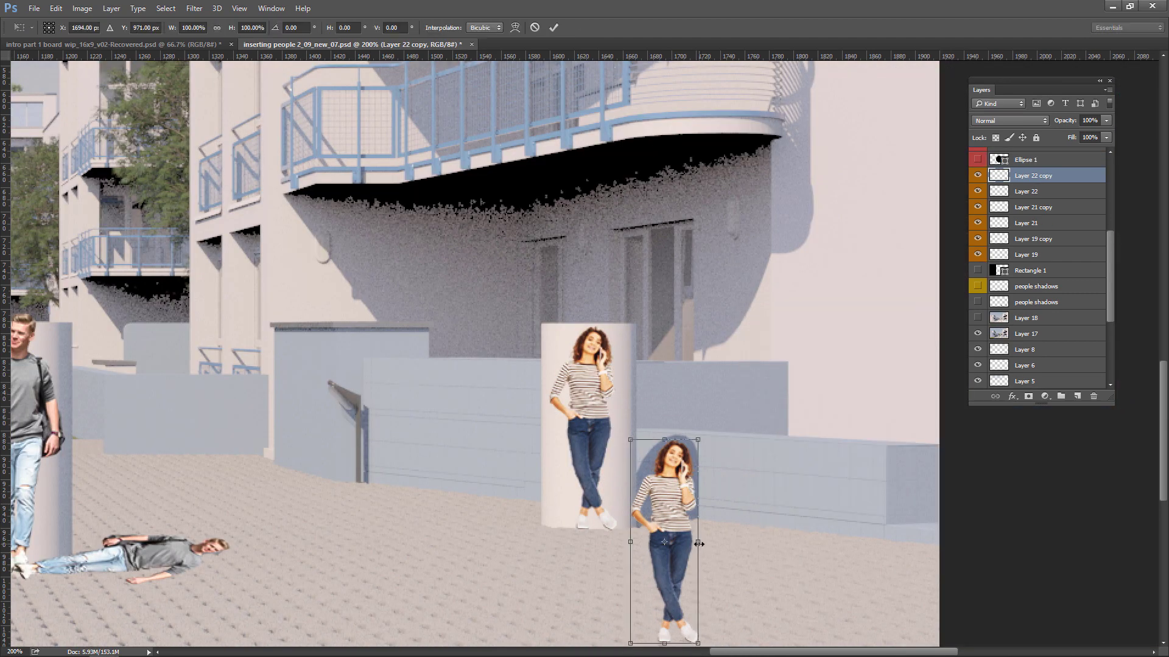
{"action": "left_click_drag", "start_coordinate": [705, 542], "coordinate": [673, 543]}
{"action": "key", "text": "v"}
{"action": "key", "text": "Return"}
{"action": "left_click_drag", "start_coordinate": [663, 485], "coordinate": [677, 482]}
Step: Skew the woman's copy slightly to follow the perspective of the wall
{"action": "key", "text": "l"}
{"action": "right_click", "coordinate": [653, 558]}
{"action": "left_click", "coordinate": [677, 454]}
{"action": "right_click", "coordinate": [669, 523]}
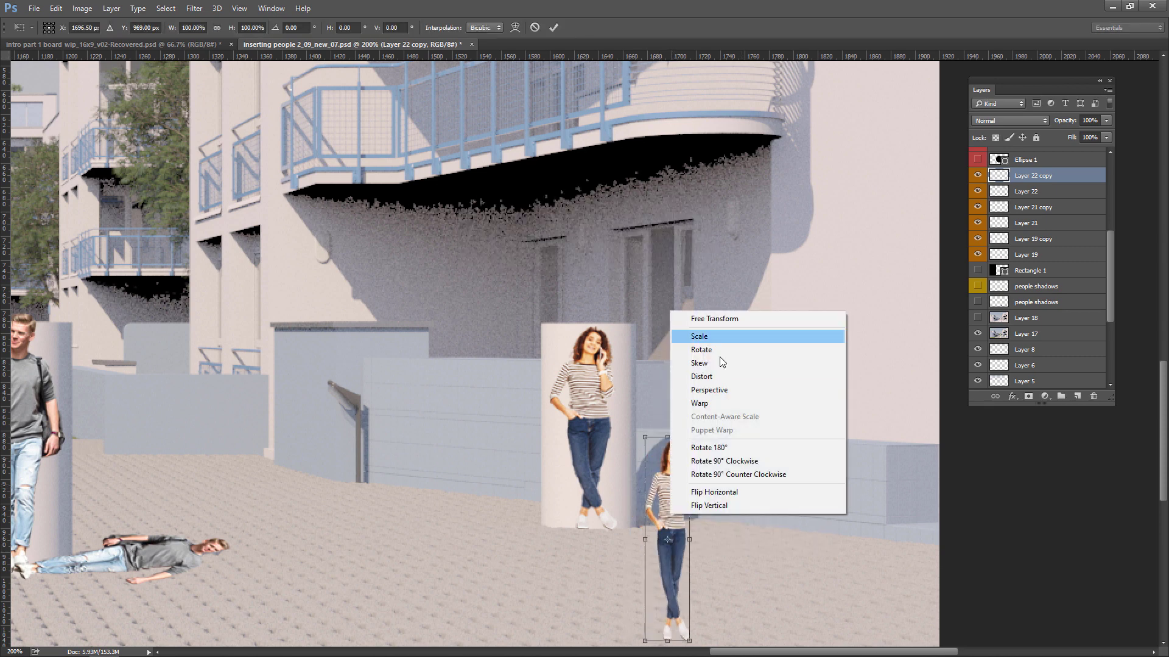
{"action": "left_click", "coordinate": [719, 362]}
{"action": "left_click_drag", "start_coordinate": [645, 539], "coordinate": [645, 529]}
{"action": "key", "text": "Return"}
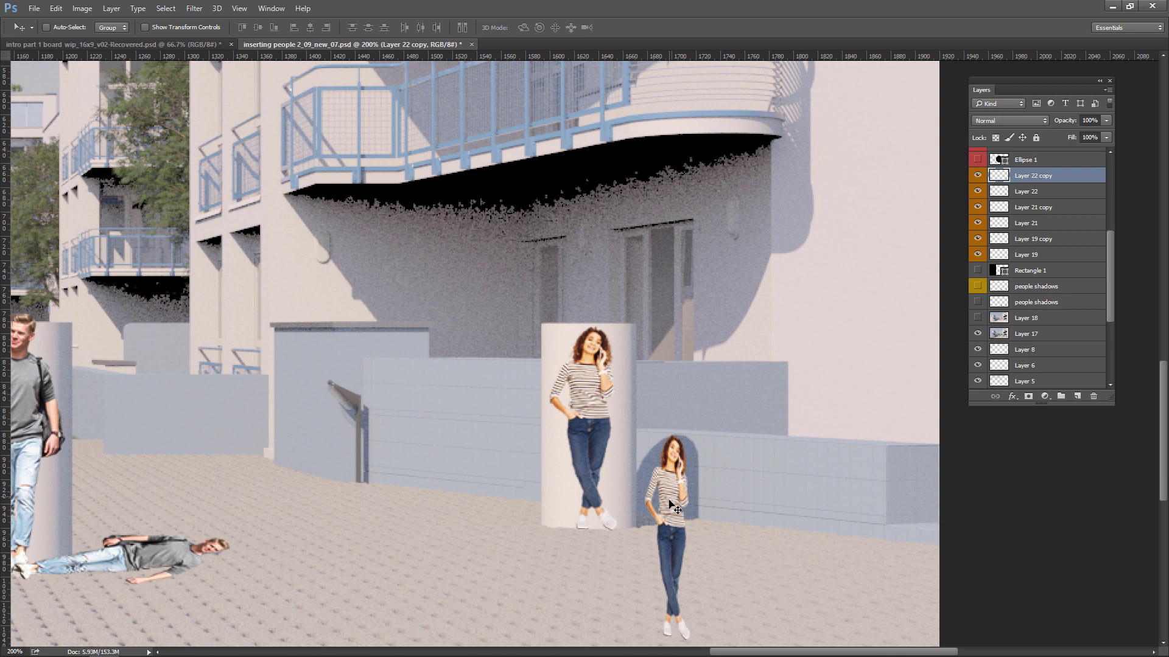
Step: Select the lower body of the woman's copy with the Polygonal Lasso and cut it to a new layer
{"action": "left_click", "coordinate": [500, 498]}
{"action": "left_click", "coordinate": [772, 527]}
{"action": "left_click", "coordinate": [700, 639]}
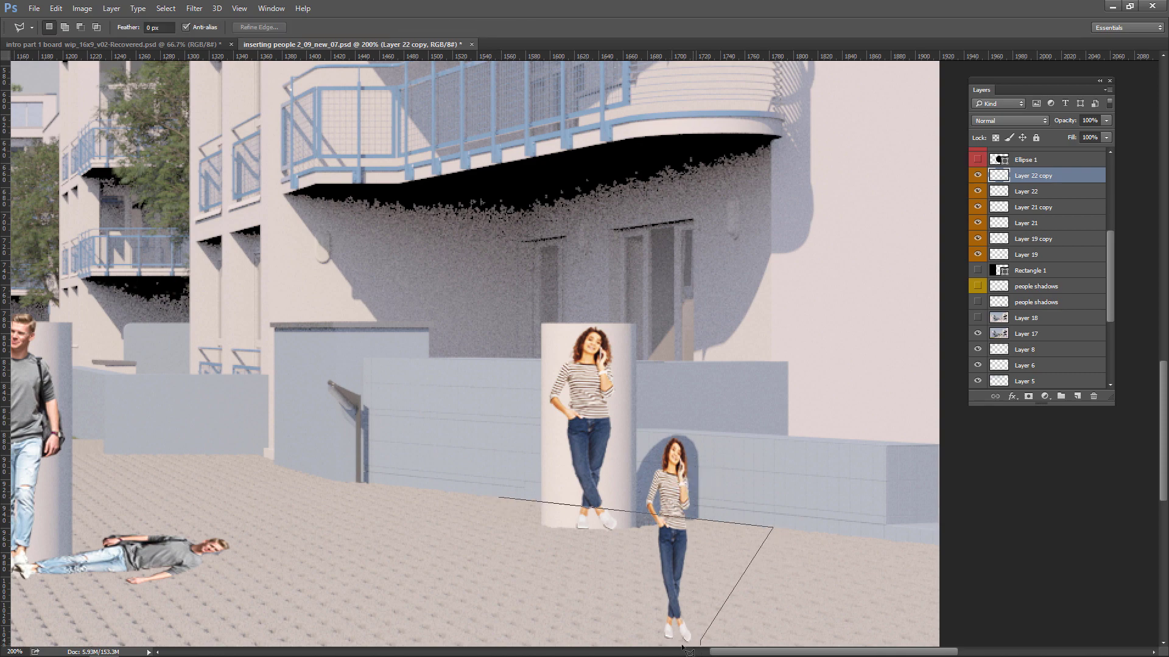
{"action": "left_click", "coordinate": [563, 630]}
{"action": "left_click", "coordinate": [499, 498]}
{"action": "left_click", "coordinate": [111, 8]}
{"action": "mouse_move", "coordinate": [122, 20]}
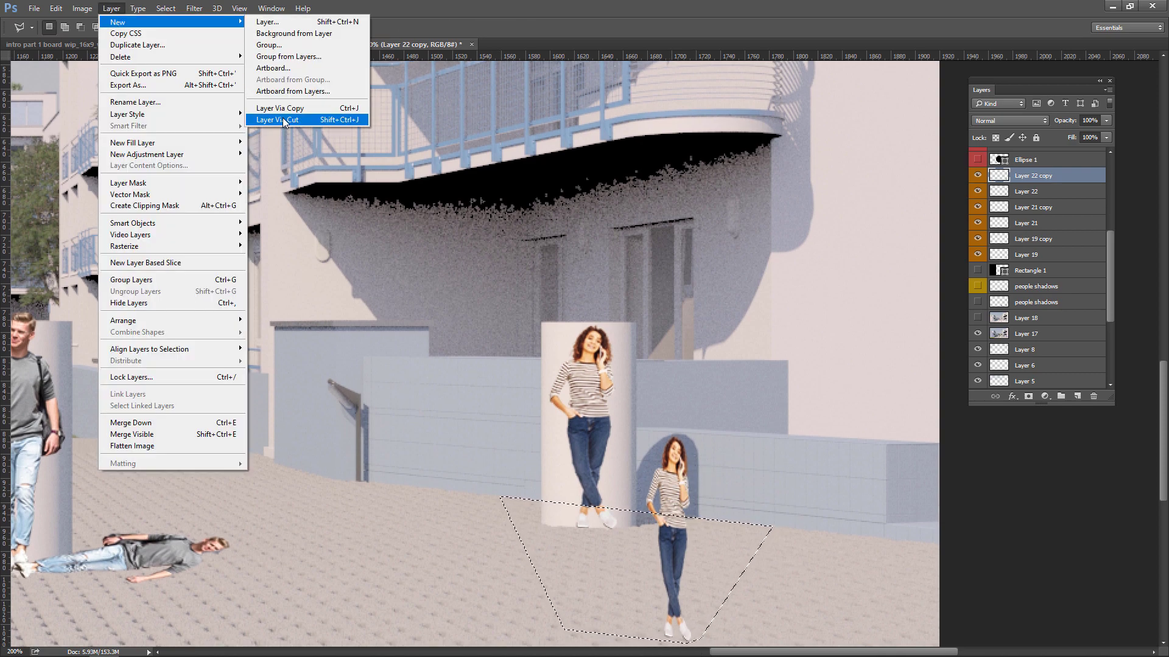
{"action": "left_click", "coordinate": [283, 118]}
Step: Transform the cut lower-body piece to lay it along the ground towards the woman's feet
{"action": "right_click", "coordinate": [665, 243]}
{"action": "left_click", "coordinate": [700, 381]}
{"action": "left_click_drag", "start_coordinate": [670, 578], "coordinate": [671, 513]}
{"action": "left_click_drag", "start_coordinate": [638, 625], "coordinate": [638, 507]}
{"action": "key", "text": "Return"}
Step: Resize the lower-body piece to fit between the woman's feet and the base of the wall
{"action": "key", "text": "ctrl+t"}
{"action": "right_click", "coordinate": [811, 549]}
{"action": "left_click", "coordinate": [824, 370]}
{"action": "key", "text": "v"}
{"action": "key", "text": "Return"}
{"action": "key", "text": "ctrl+t"}
{"action": "left_click_drag", "start_coordinate": [699, 520], "coordinate": [650, 520]}
{"action": "key", "text": "Return"}
Step: Refine the transform of the woman's shadow pieces so the legs join the upper body at the wall
{"action": "right_click", "coordinate": [693, 527]}
{"action": "left_click", "coordinate": [726, 428]}
{"action": "key", "text": "Escape"}
{"action": "right_click", "coordinate": [759, 516]}
{"action": "left_click", "coordinate": [803, 419]}
{"action": "key", "text": "Escape"}
{"action": "right_click", "coordinate": [722, 517]}
{"action": "left_click", "coordinate": [761, 419]}
{"action": "key", "text": "Return"}
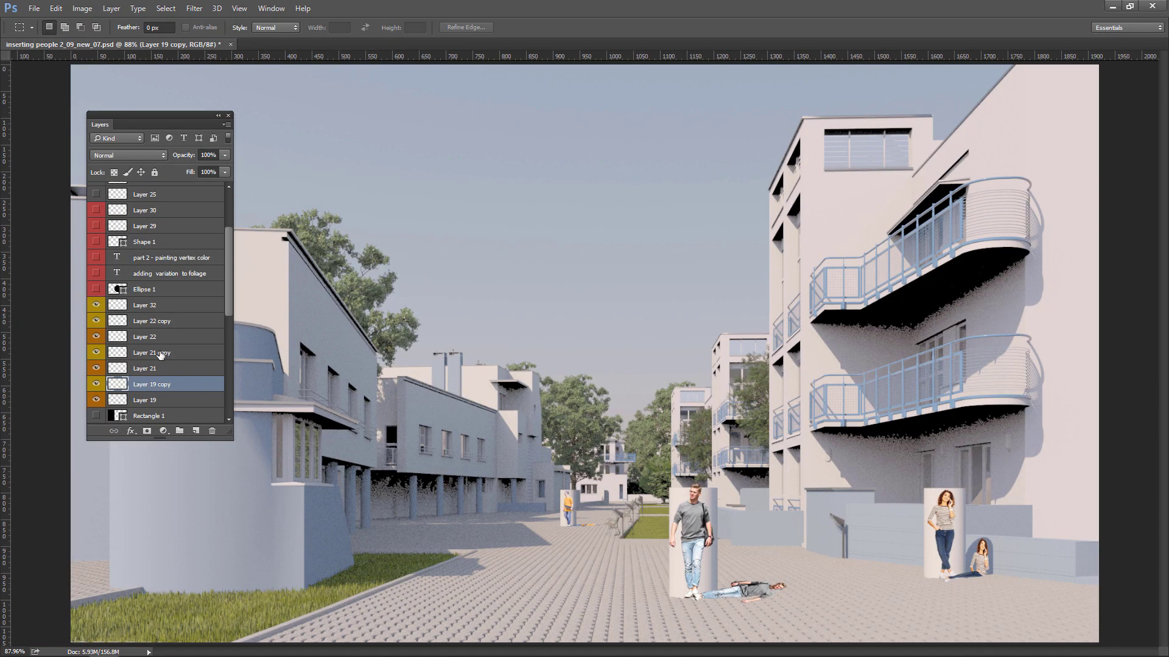
Step: Merge Layer 19 copy, Layer 21 copy, Layer 22 copy and Layer 32 into one layer
{"action": "left_click", "coordinate": [161, 353], "text": "ctrl"}
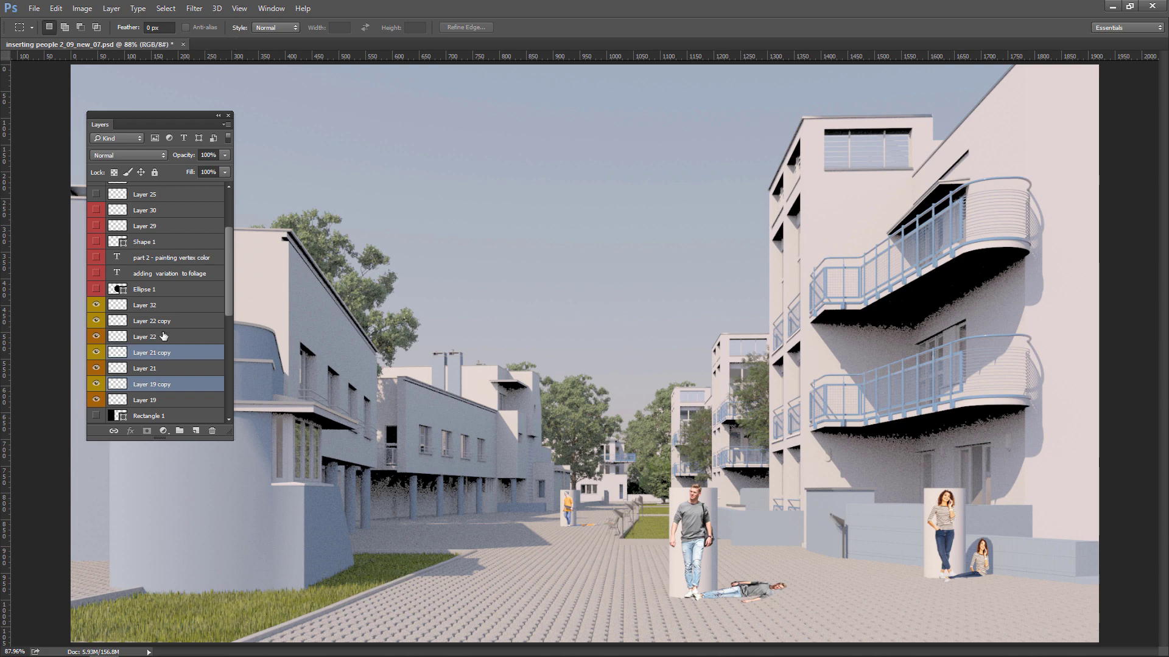
{"action": "left_click", "coordinate": [160, 324], "text": "ctrl"}
{"action": "left_click", "coordinate": [164, 306], "text": "ctrl"}
{"action": "right_click", "coordinate": [164, 310]}
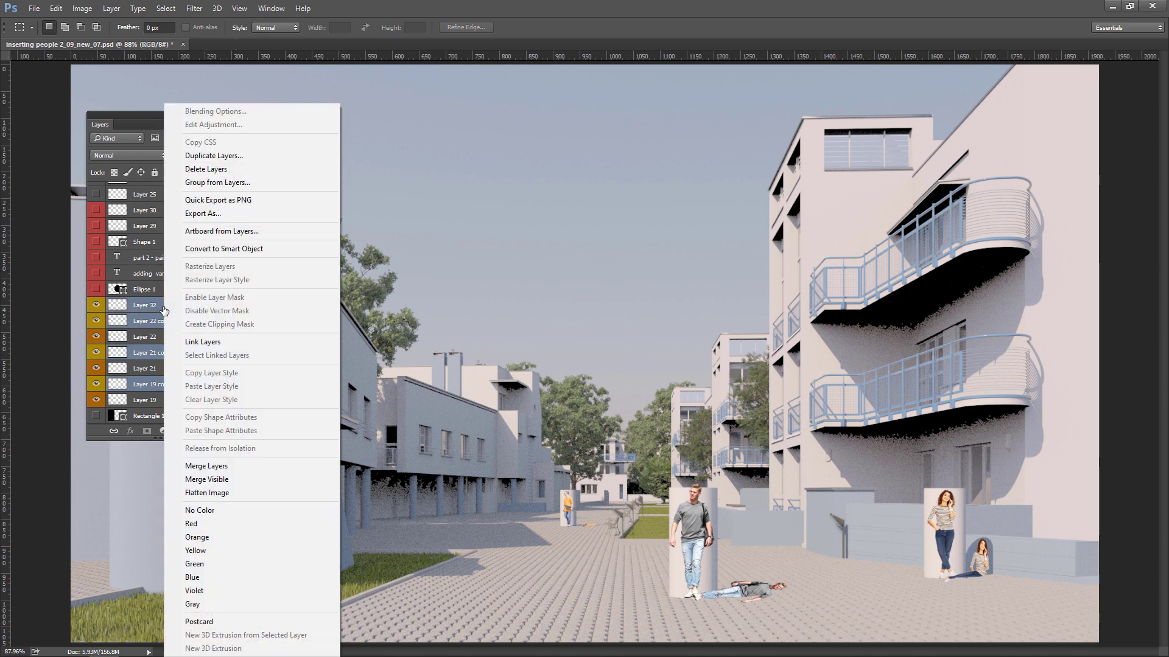
{"action": "left_click", "coordinate": [206, 466]}
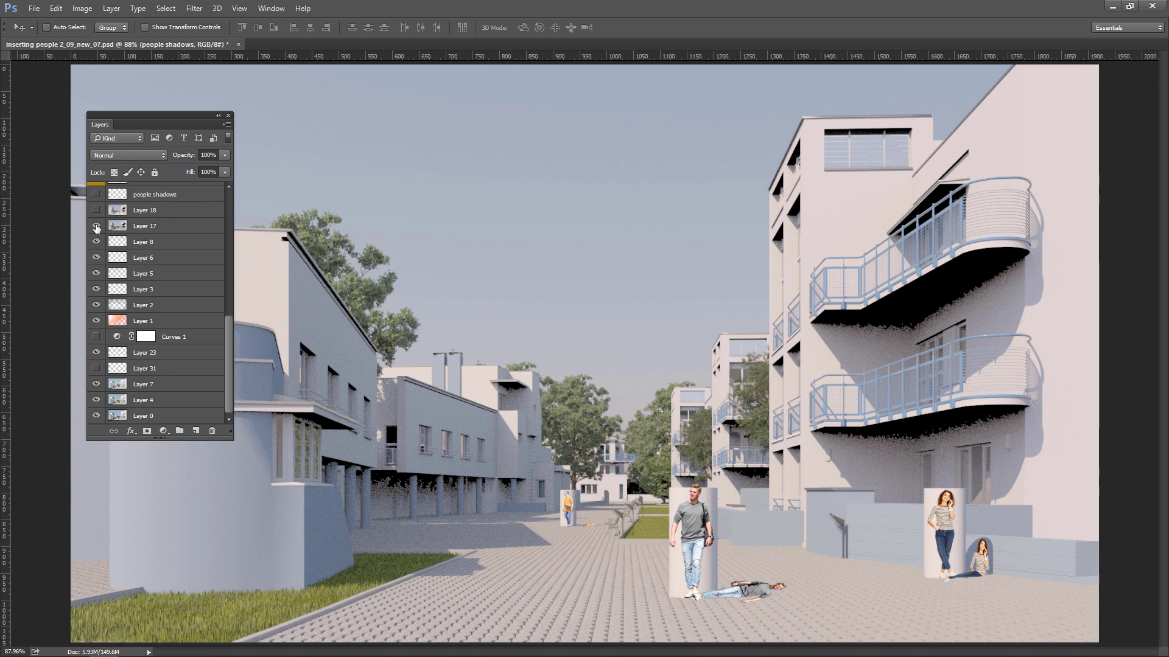
Step: Hide Layer 17 and select a rectangular patch of the shadowed paving on Layer 7
{"action": "left_click", "coordinate": [96, 225]}
{"action": "left_click", "coordinate": [143, 384]}
{"action": "key", "text": "m"}
{"action": "left_click_drag", "start_coordinate": [401, 530], "coordinate": [521, 541]}
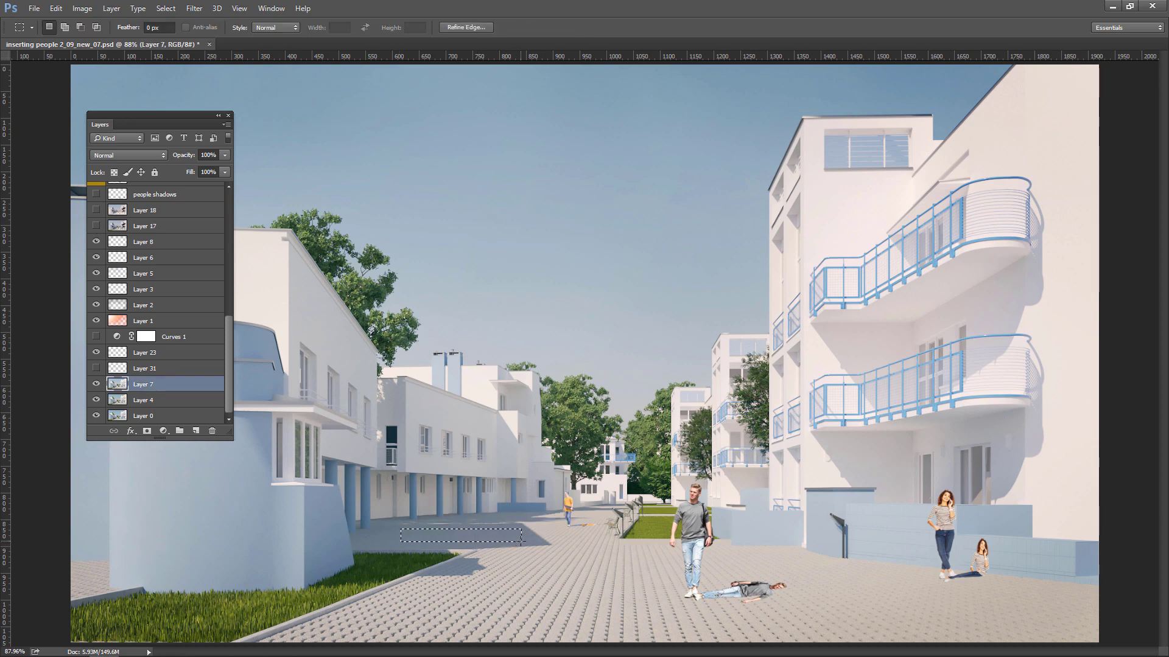
Step: Copy the shadow patch into a new document and apply the Average blur to it
{"action": "key", "text": "ctrl+c"}
{"action": "key", "text": "ctrl+n"}
{"action": "key", "text": "Return"}
{"action": "key", "text": "ctrl+v"}
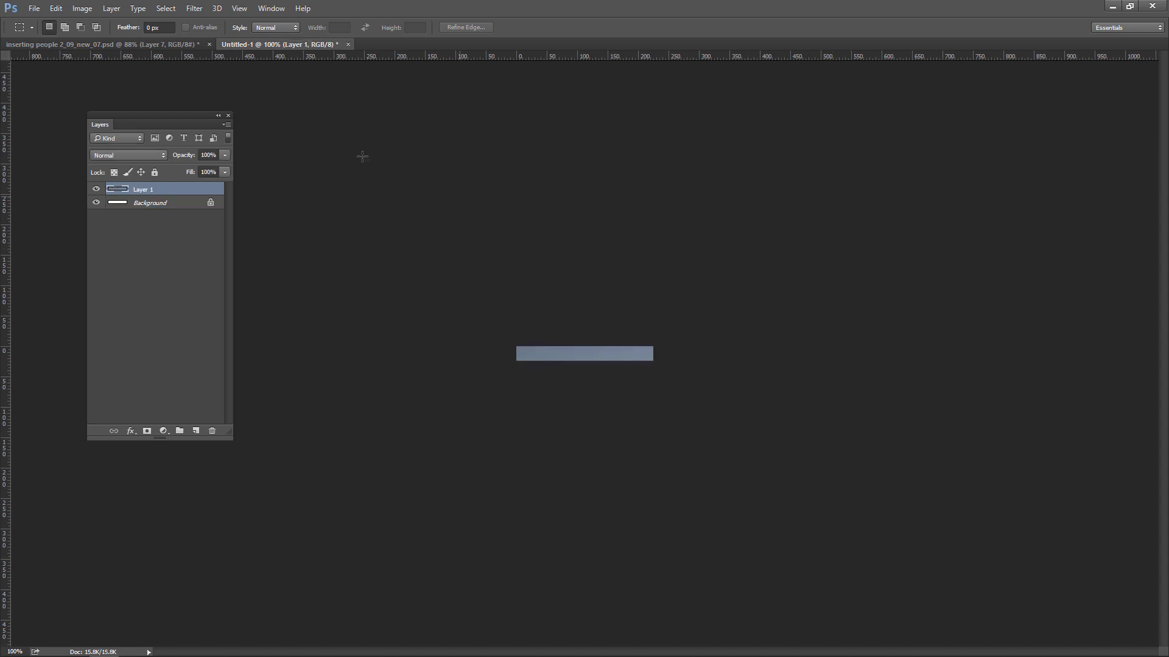
{"action": "left_click", "coordinate": [195, 8]}
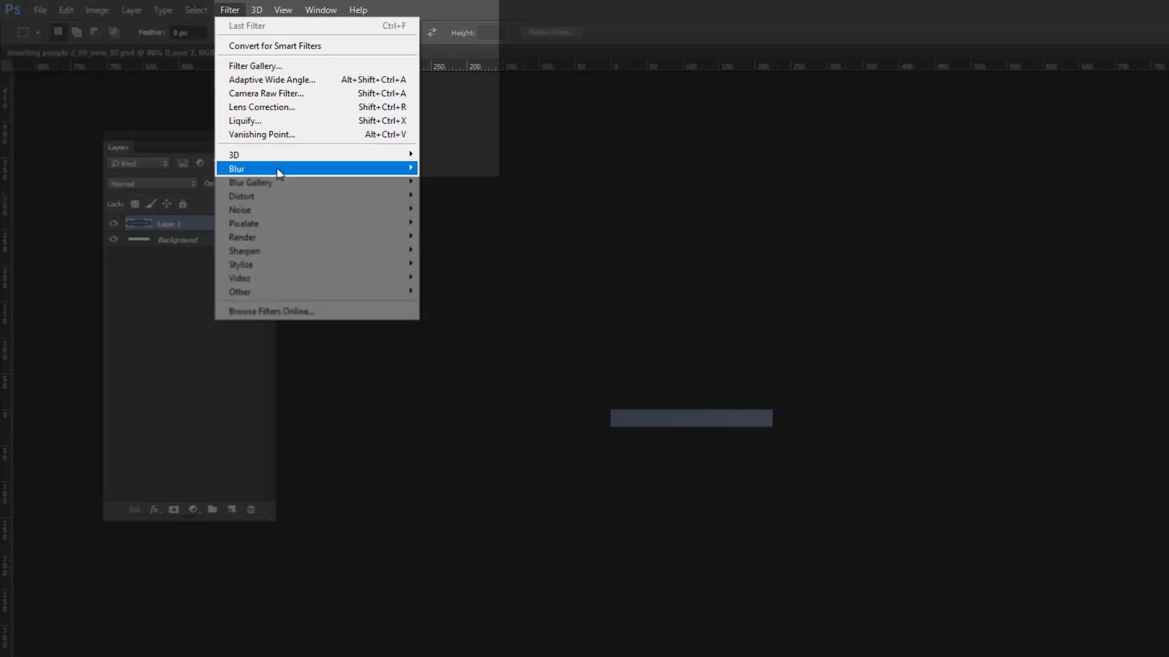
{"action": "mouse_move", "coordinate": [252, 147]}
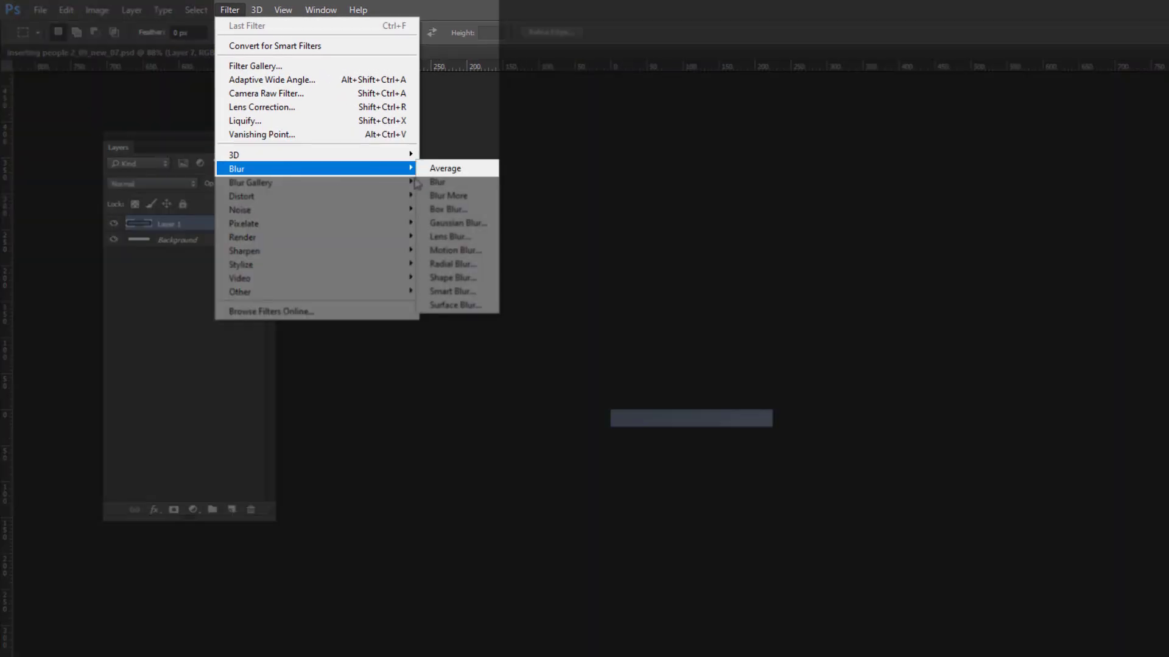
{"action": "left_click", "coordinate": [443, 169]}
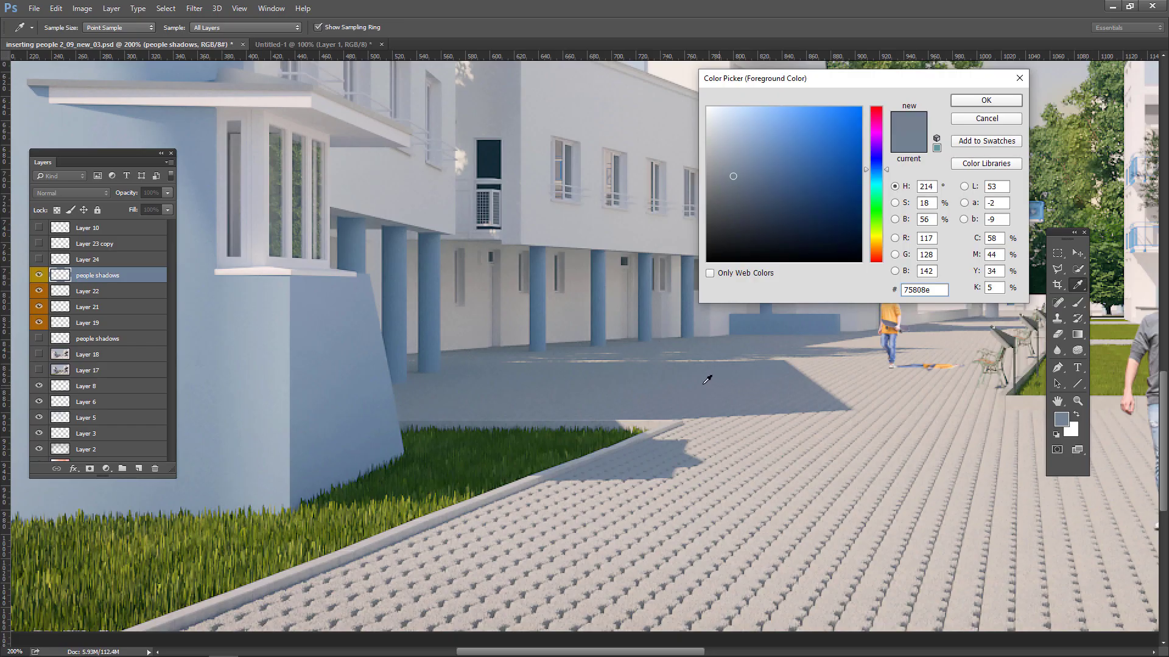
Step: Sample several spots across the building's paving shadow to compare their colours in the Color Picker
{"action": "left_click_drag", "start_coordinate": [707, 380], "coordinate": [580, 382]}
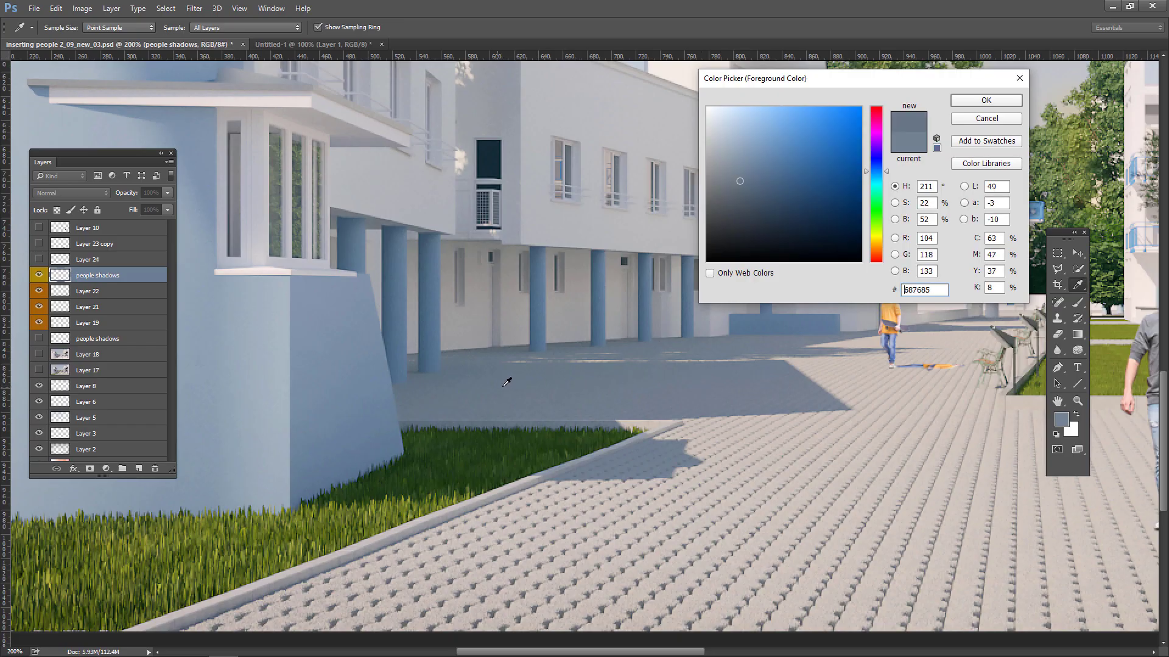
{"action": "left_click_drag", "start_coordinate": [461, 380], "coordinate": [614, 387]}
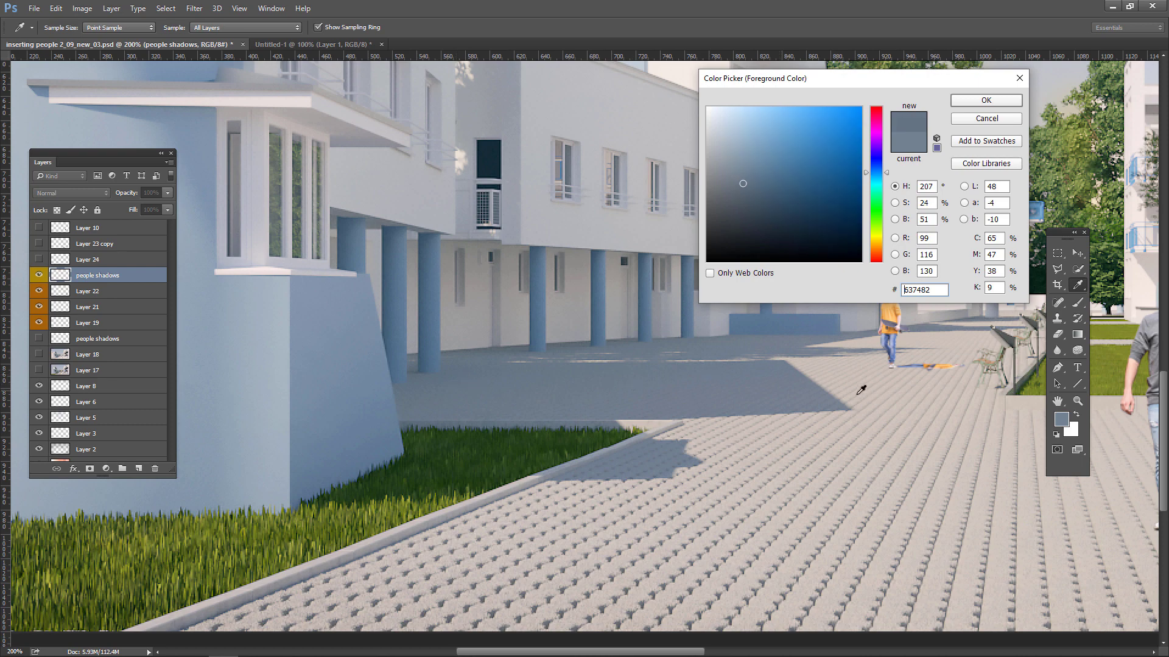
{"action": "left_click", "coordinate": [835, 403]}
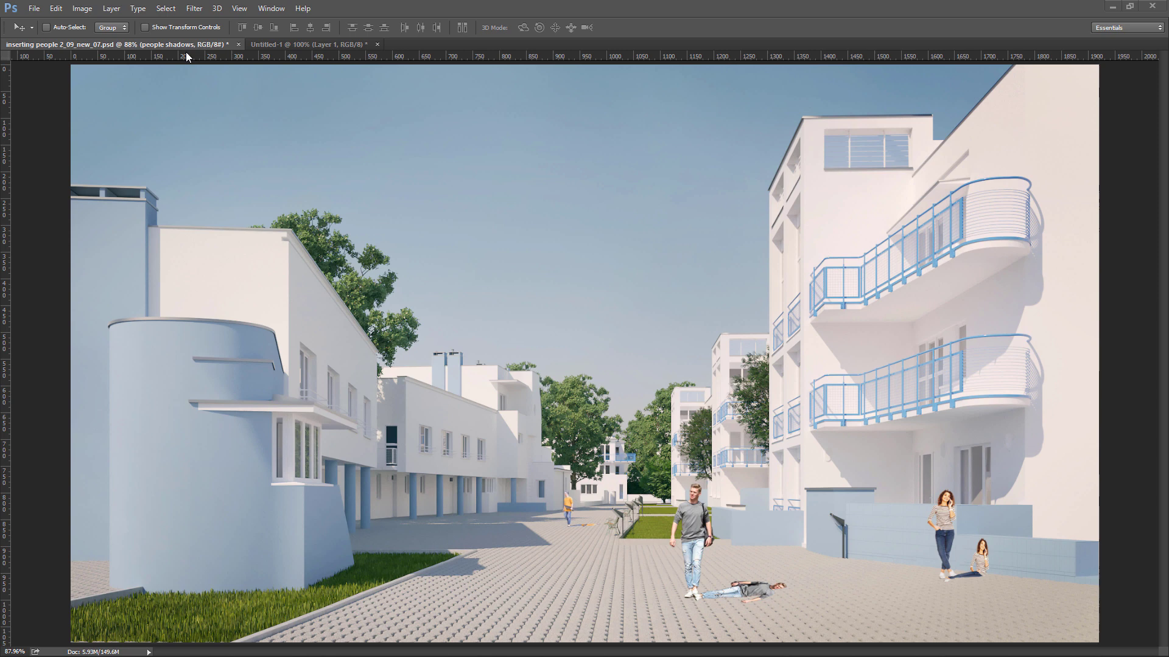
Step: Apply the Average blur to the merged people shadows layer in the render document
{"action": "left_click", "coordinate": [194, 8]}
{"action": "mouse_move", "coordinate": [255, 145]}
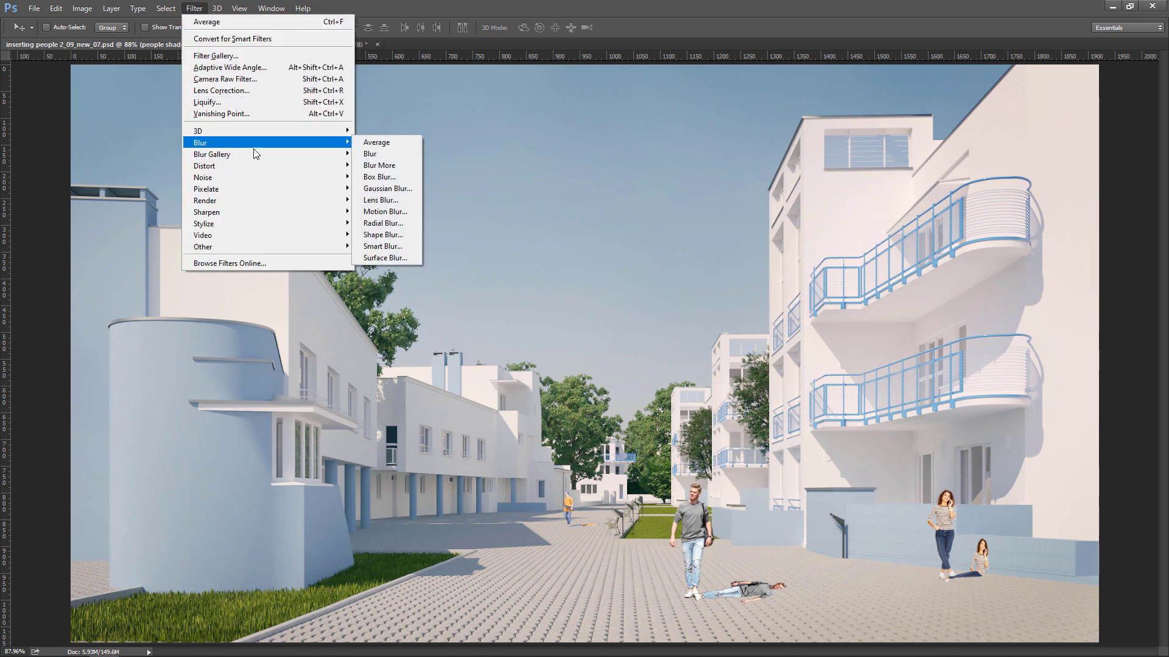
{"action": "left_click", "coordinate": [377, 142]}
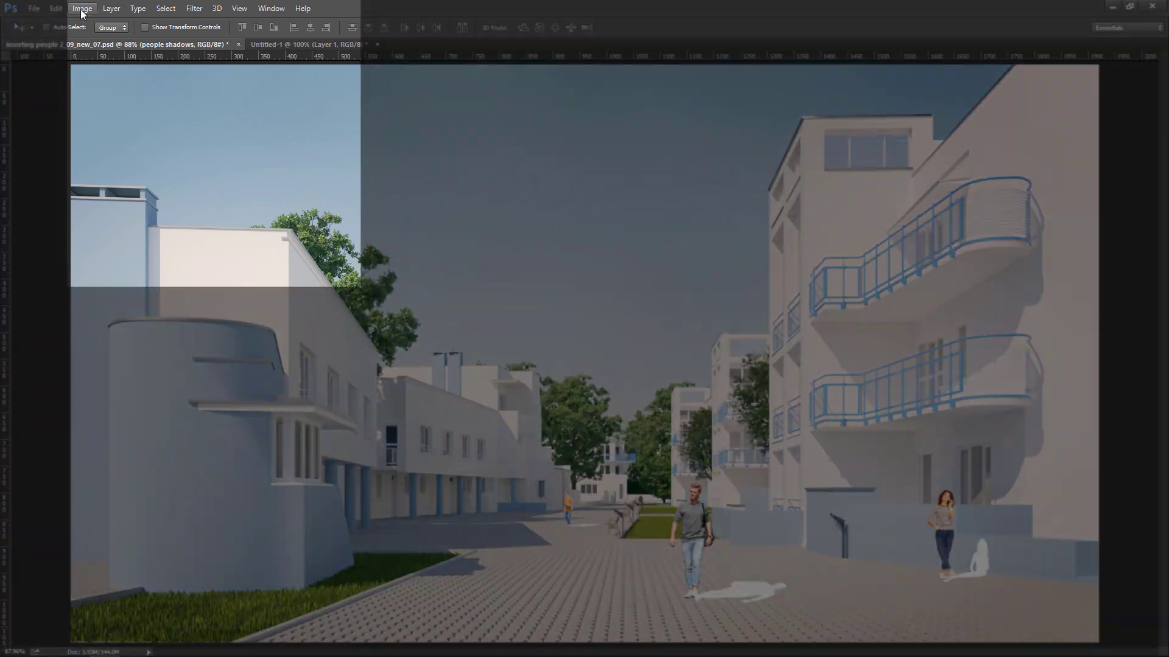
Step: Match the people shadows layer's colour to the Untitled-1 document with Match Color and move the layer below Layer 19
{"action": "left_click", "coordinate": [82, 8]}
{"action": "mouse_move", "coordinate": [97, 39]}
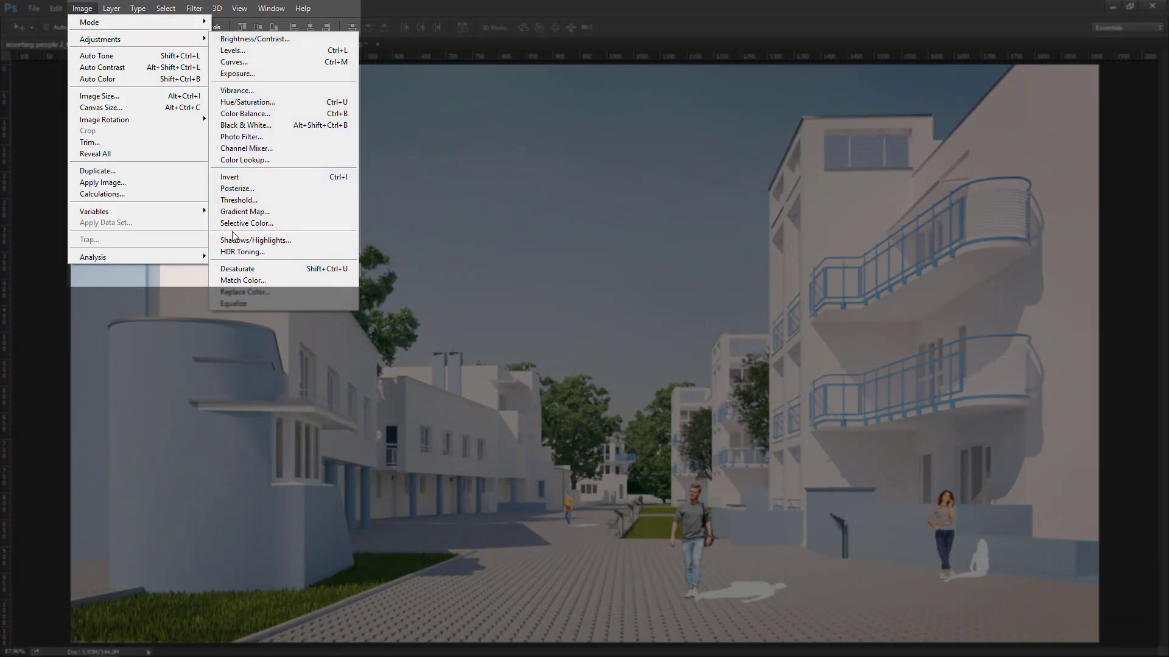
{"action": "left_click", "coordinate": [229, 281]}
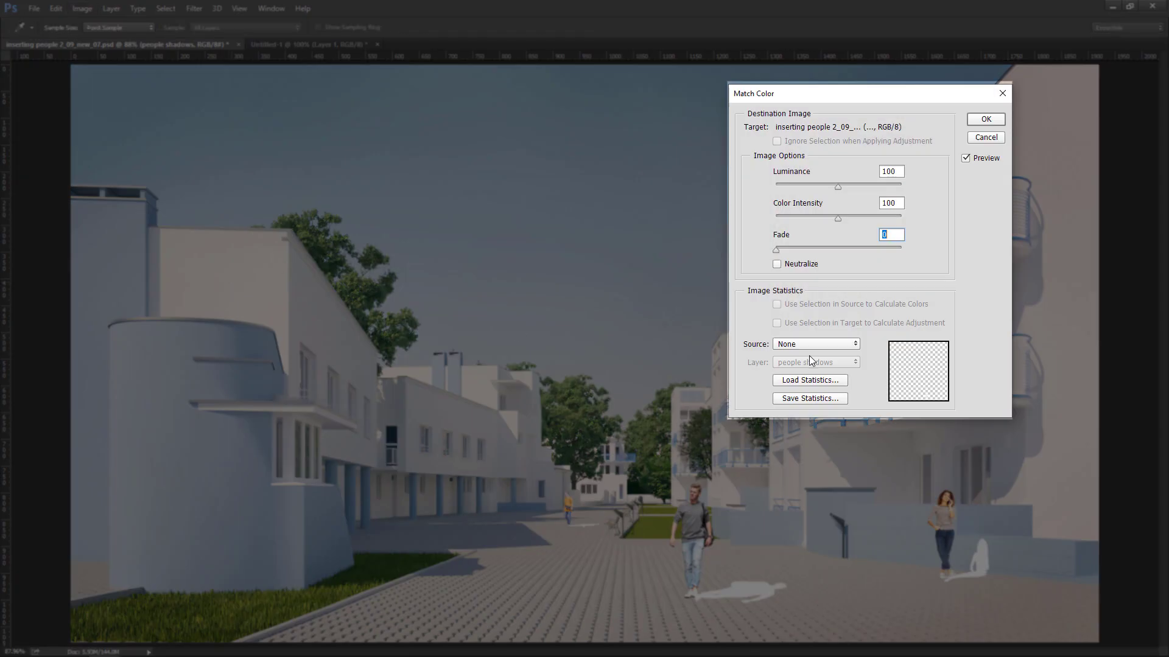
{"action": "left_click", "coordinate": [812, 344]}
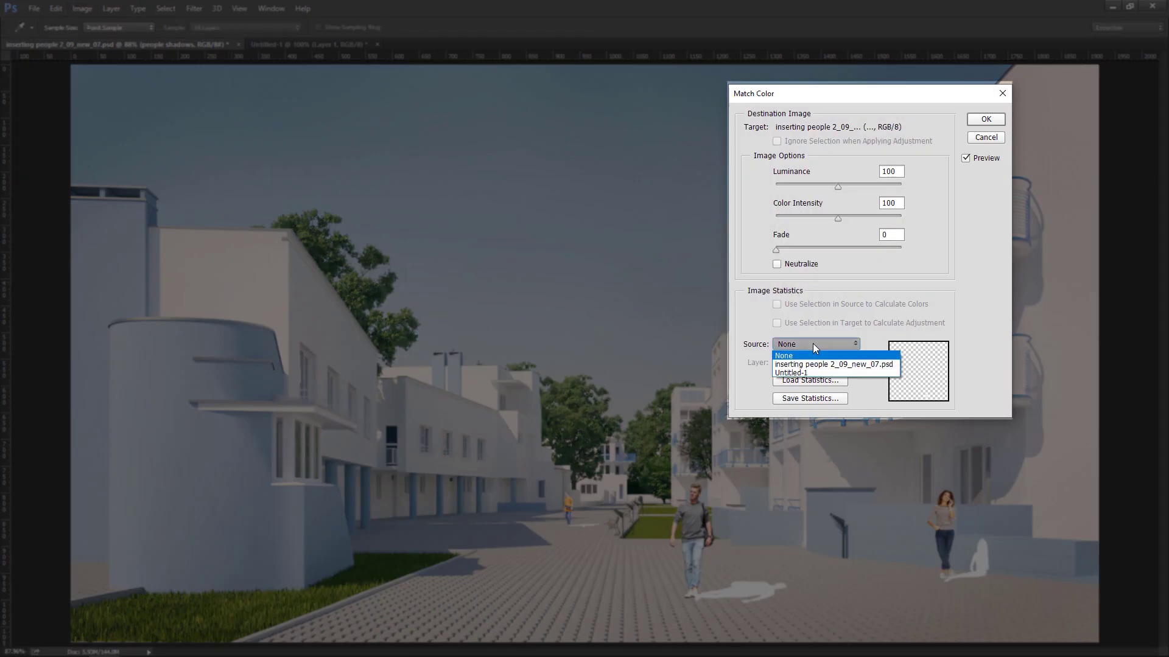
{"action": "left_click", "coordinate": [812, 376]}
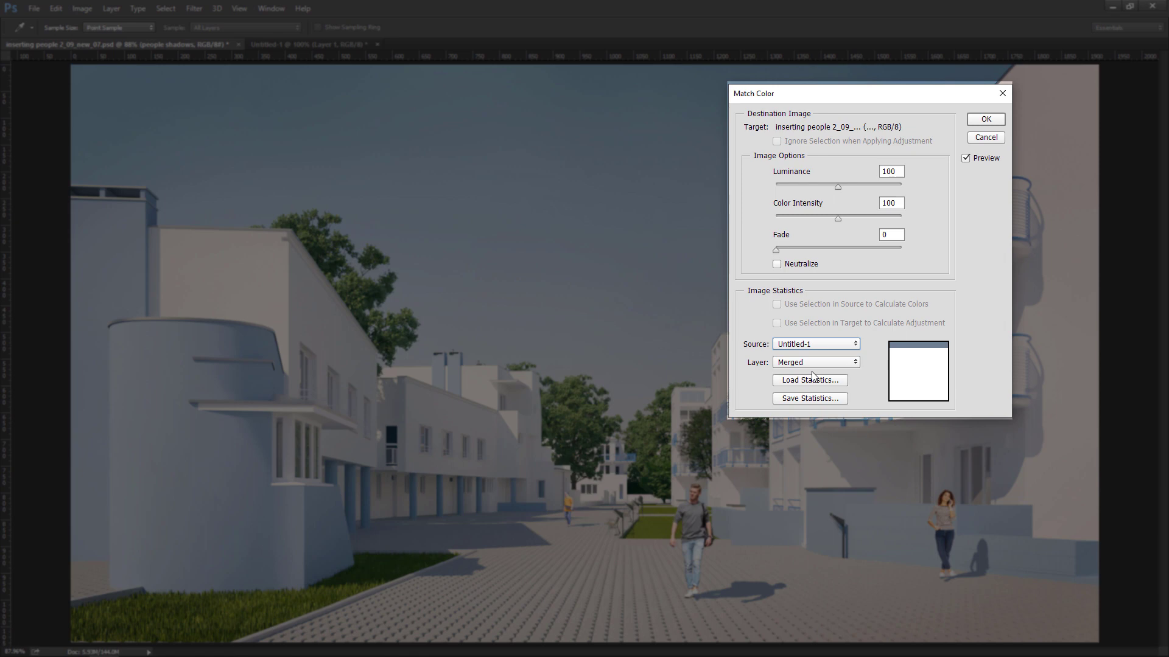
{"action": "left_click", "coordinate": [987, 120]}
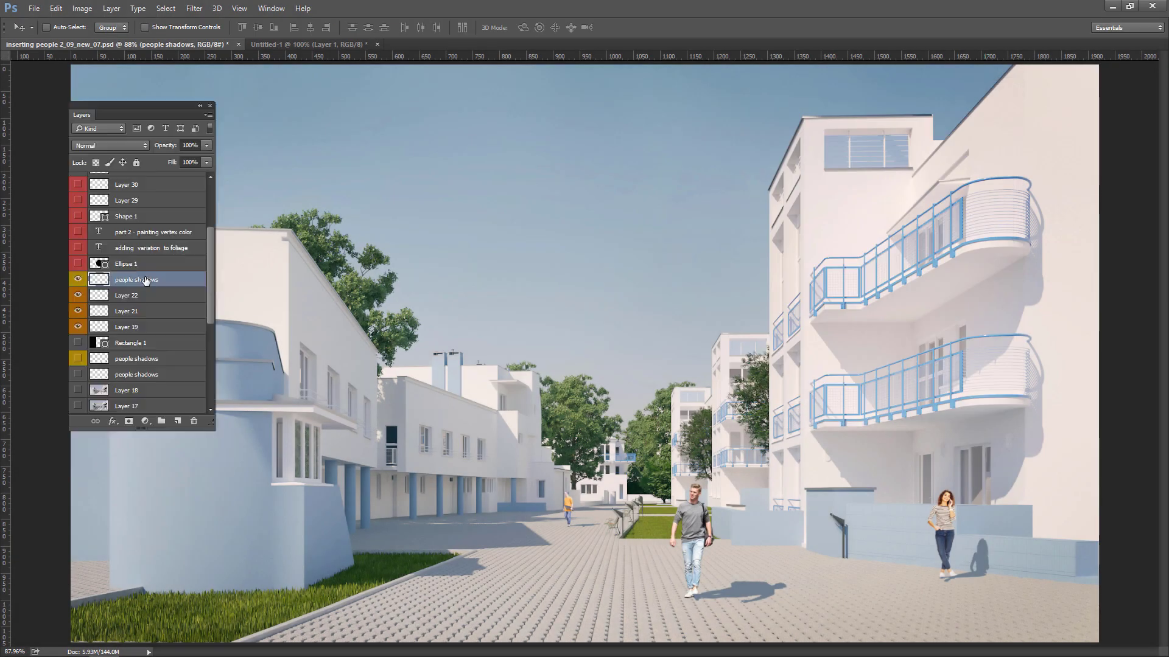
{"action": "left_click_drag", "start_coordinate": [146, 282], "coordinate": [143, 330]}
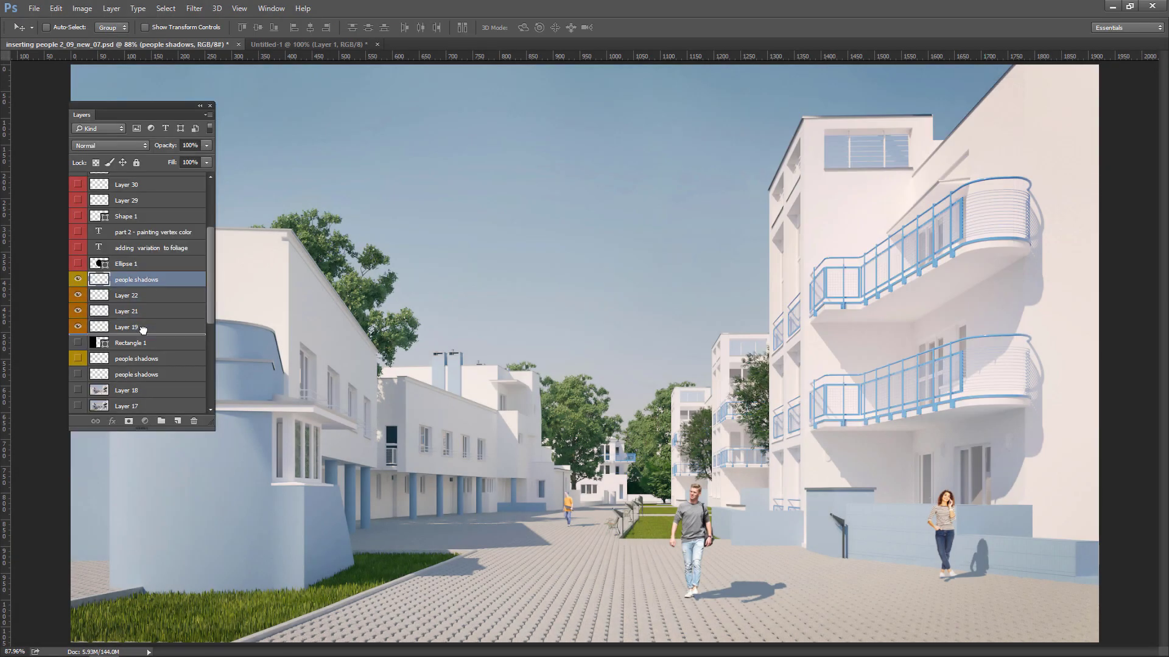
Step: Flatten the ground shadow of the distant man in the orange shirt with Free Transform
{"action": "scroll", "coordinate": [143, 330], "scroll_direction": "down", "scroll_amount": 3}
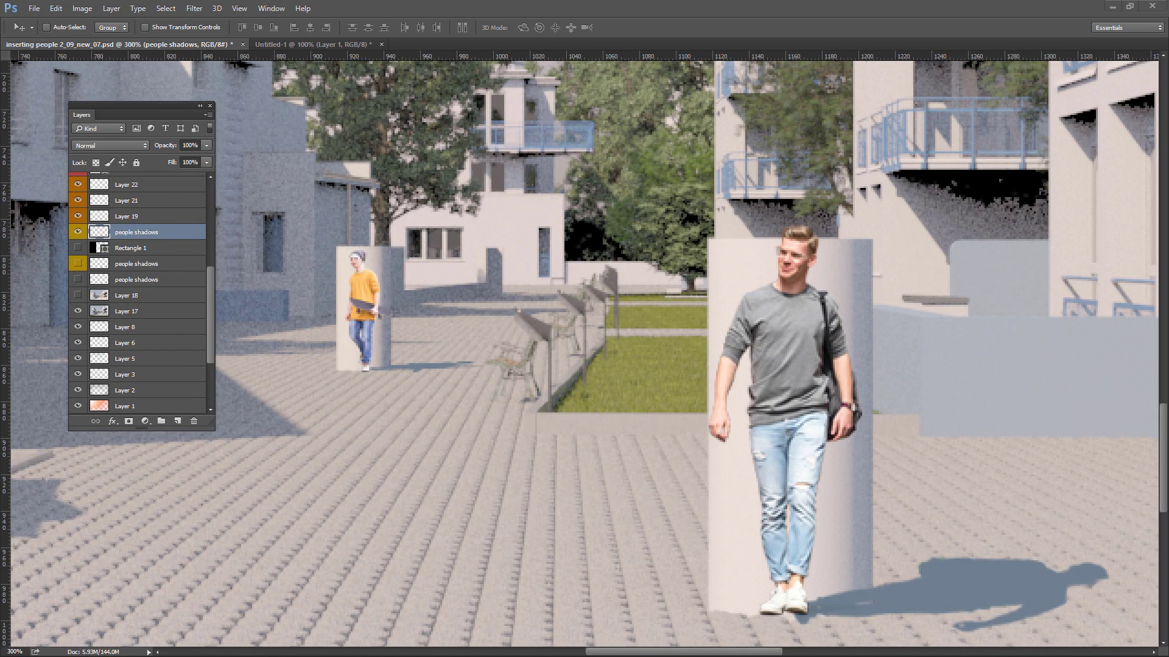
{"action": "key", "text": "m"}
{"action": "right_click", "coordinate": [467, 376]}
{"action": "left_click", "coordinate": [499, 523]}
{"action": "left_click_drag", "start_coordinate": [421, 379], "coordinate": [420, 372]}
{"action": "key", "text": "Return"}
{"action": "key", "text": "v"}
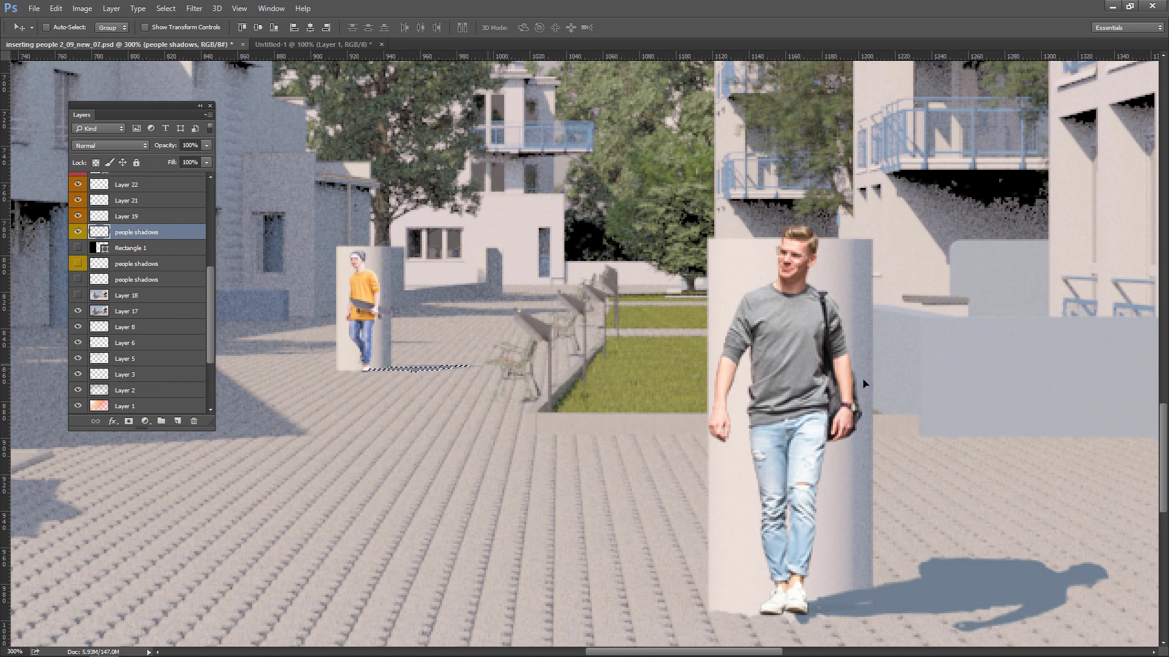
Step: Squash the ground shadow of the man in the grey sweater with Free Transform and realign it with his feet
{"action": "key", "text": "m"}
{"action": "right_click", "coordinate": [459, 219]}
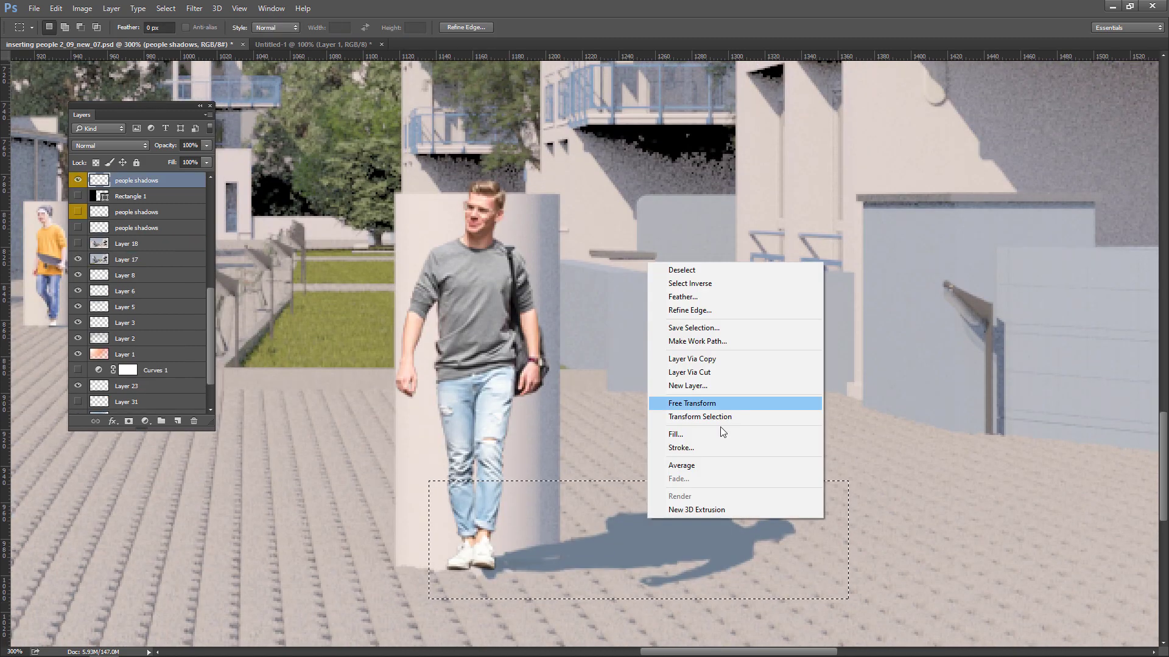
{"action": "left_click", "coordinate": [722, 404]}
{"action": "left_click_drag", "start_coordinate": [639, 483], "coordinate": [621, 555]}
{"action": "left_click_drag", "start_coordinate": [435, 554], "coordinate": [435, 562]}
{"action": "key", "text": "Return"}
{"action": "key", "text": "v"}
{"action": "left_click_drag", "start_coordinate": [711, 538], "coordinate": [696, 552]}
Step: Refine the shape of the grey-sweater man's shadow with another Free Transform, reposition it and deselect
{"action": "key", "text": "m"}
{"action": "right_click", "coordinate": [700, 513]}
{"action": "left_click", "coordinate": [735, 399]}
{"action": "left_click_drag", "start_coordinate": [807, 531], "coordinate": [806, 528]}
{"action": "key", "text": "Return"}
{"action": "key", "text": "v"}
{"action": "left_click_drag", "start_coordinate": [652, 550], "coordinate": [660, 549]}
{"action": "key", "text": "ctrl+d"}
Step: Touch up the start of the ground shadow at the grey-sweater man's shoes with a small brush
{"action": "key", "text": "b"}
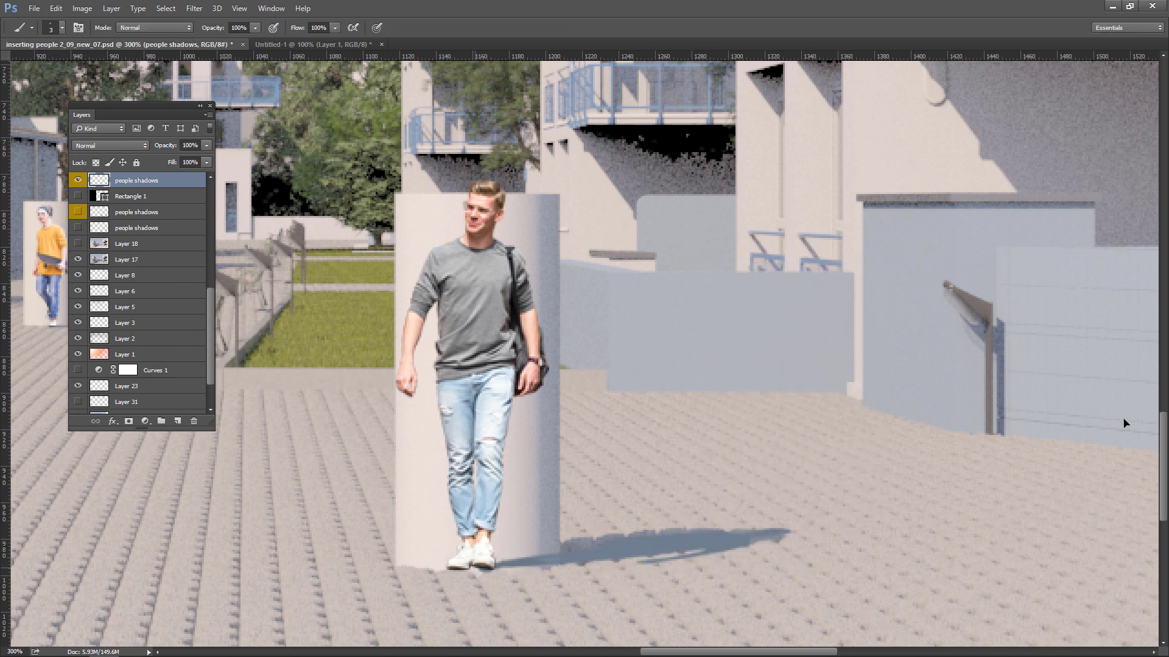
{"action": "key", "text": "Return"}
{"action": "left_click_drag", "start_coordinate": [531, 567], "coordinate": [511, 569]}
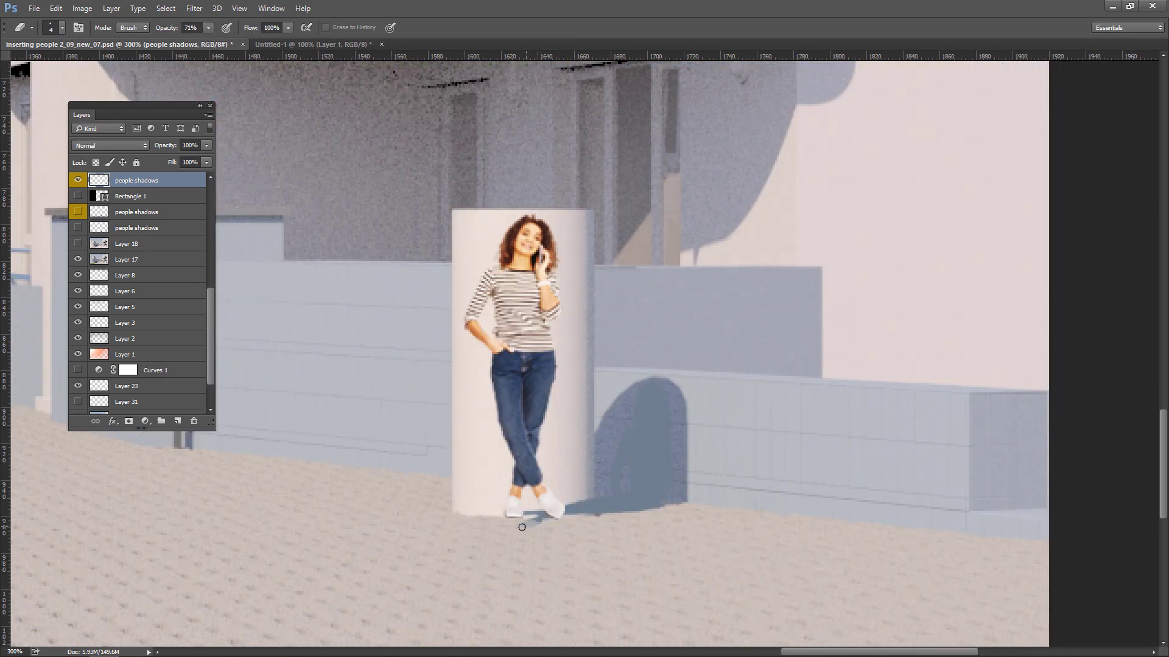
Step: Hide Layer 17 and erase the stray edge of the woman's shadow where the wall meets the paving
{"action": "key", "text": "b"}
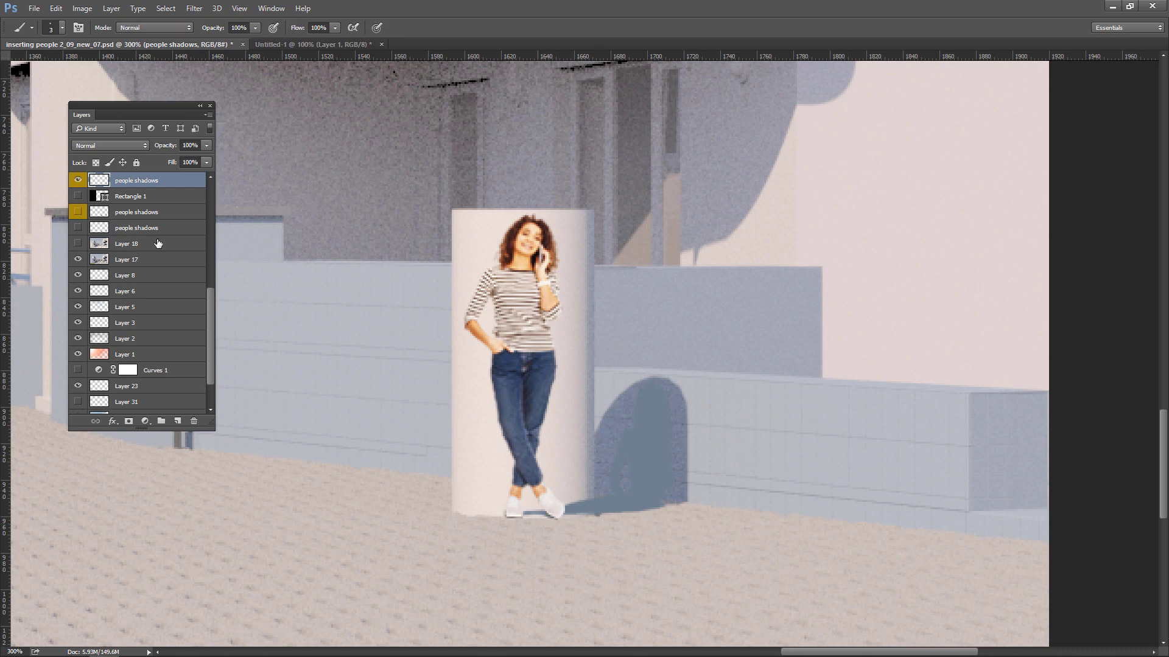
{"action": "left_click", "coordinate": [78, 259]}
{"action": "key", "text": "e"}
{"action": "left_click_drag", "start_coordinate": [672, 495], "coordinate": [669, 503]}
Step: Paint the missing contact shadow on the paving around the woman's shoes
{"action": "key", "text": "b"}
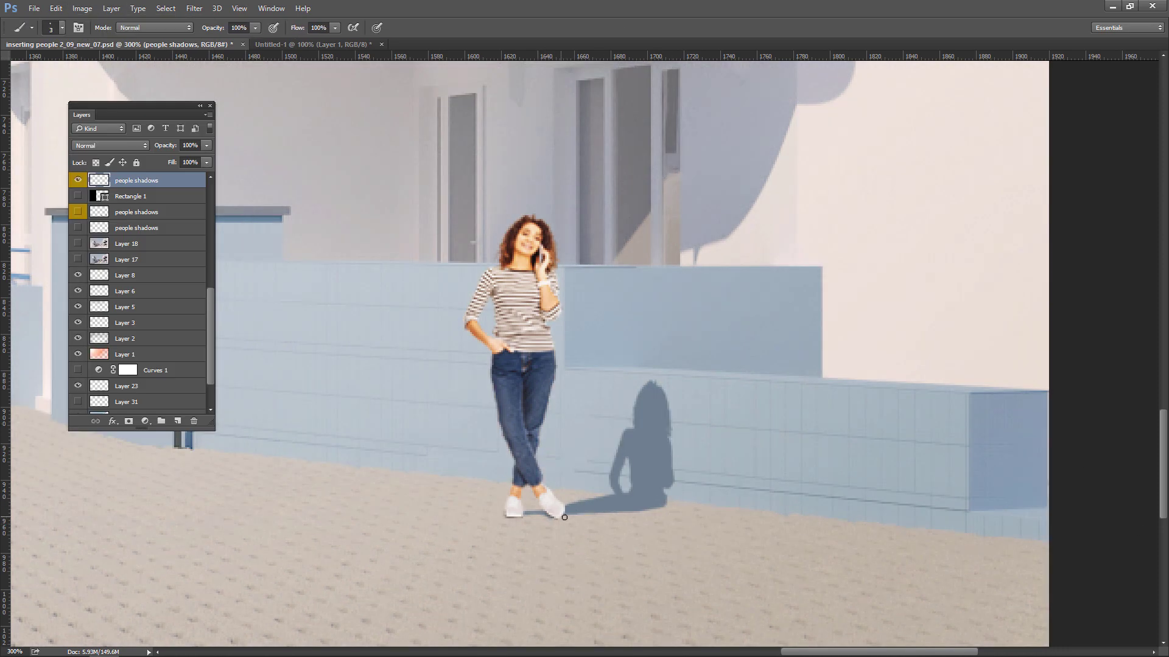
{"action": "left_click_drag", "start_coordinate": [575, 512], "coordinate": [564, 518]}
{"action": "mouse_move", "coordinate": [537, 515]}
{"action": "left_mouse_down"}
{"action": "mouse_move", "coordinate": [527, 514]}
{"action": "mouse_move", "coordinate": [536, 509]}
{"action": "left_mouse_up"}
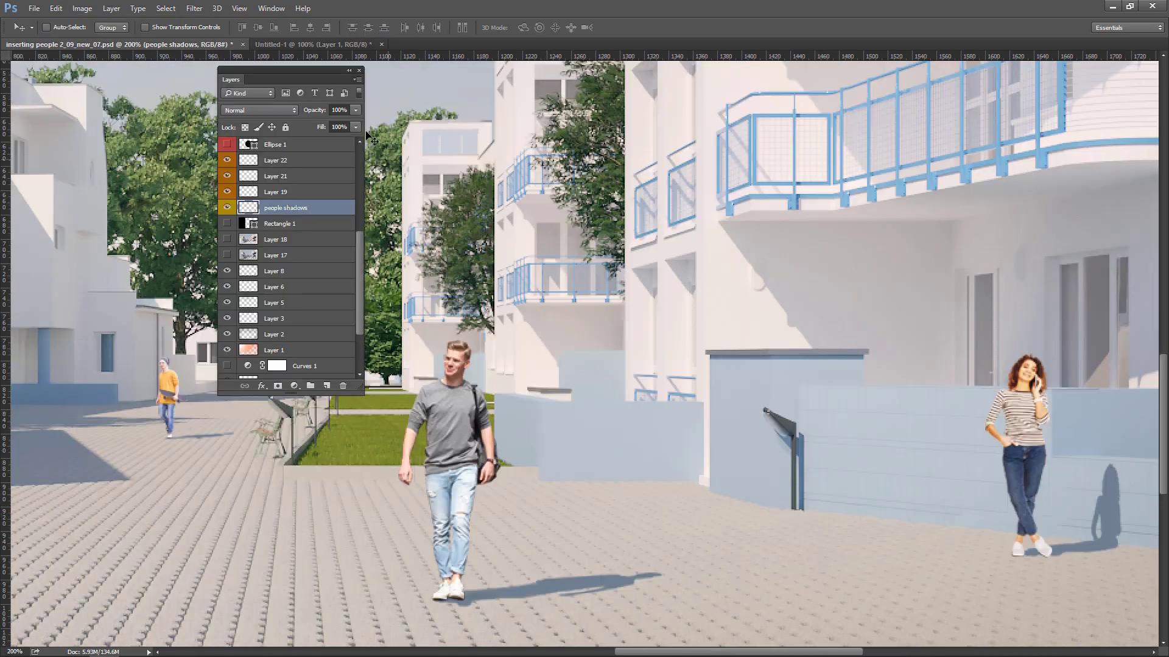
Step: Lower the people shadows layer's opacity to 66%
{"action": "left_click", "coordinate": [355, 127]}
{"action": "left_click_drag", "start_coordinate": [336, 126], "coordinate": [335, 126]}
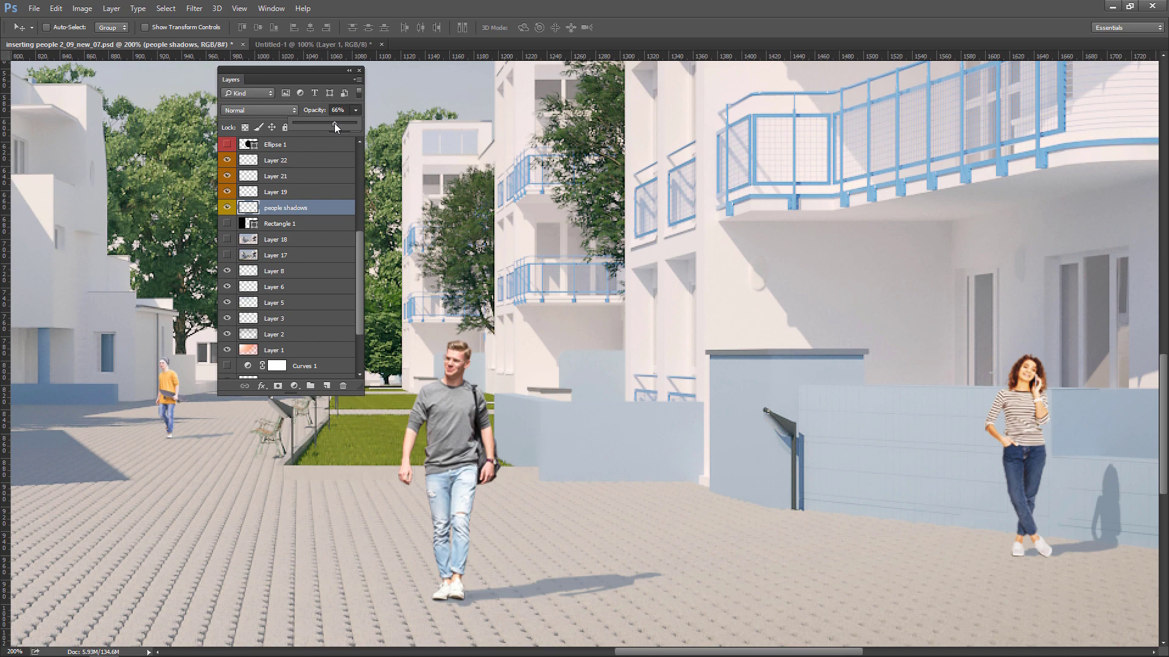
Step: Copy a patch of the building's paving shadow from Layer 7 to a new layer and place it beside the grey-sweater man's shadow
{"action": "left_click_drag", "start_coordinate": [20, 441], "coordinate": [70, 478]}
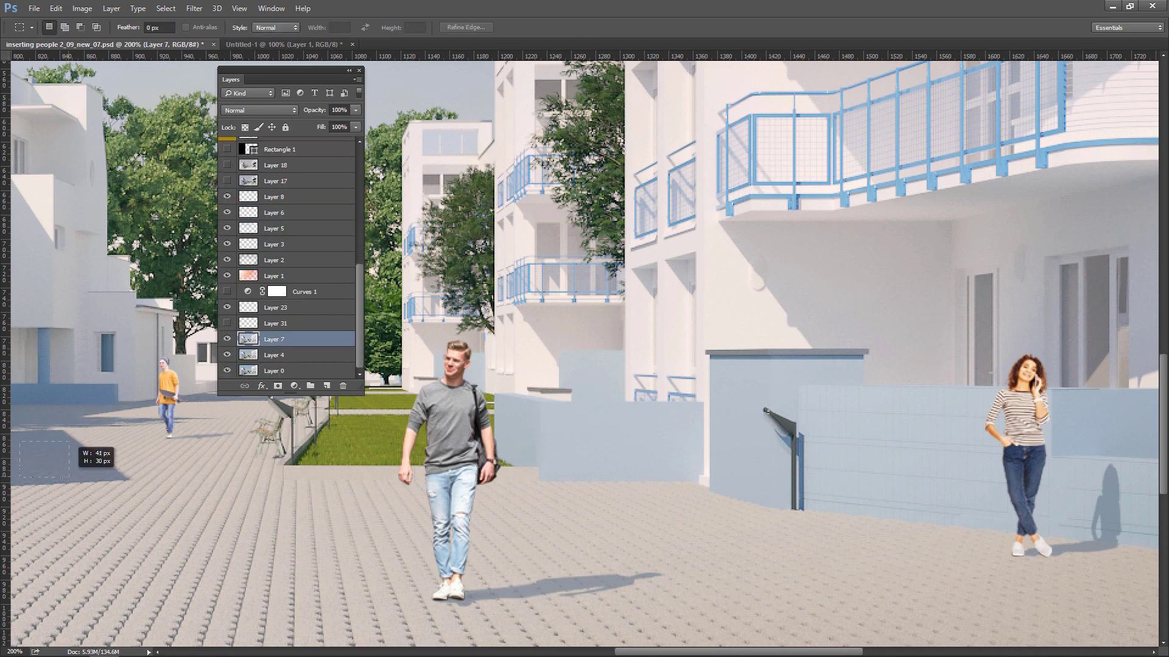
{"action": "key", "text": "ctrl+j"}
{"action": "key", "text": "v"}
{"action": "key", "text": "Right"}
{"action": "key", "text": "Right"}
{"action": "key", "text": "Right"}
{"action": "key", "text": "Right"}
{"action": "key", "text": "Right"}
{"action": "left_click_drag", "start_coordinate": [603, 569], "coordinate": [568, 546]}
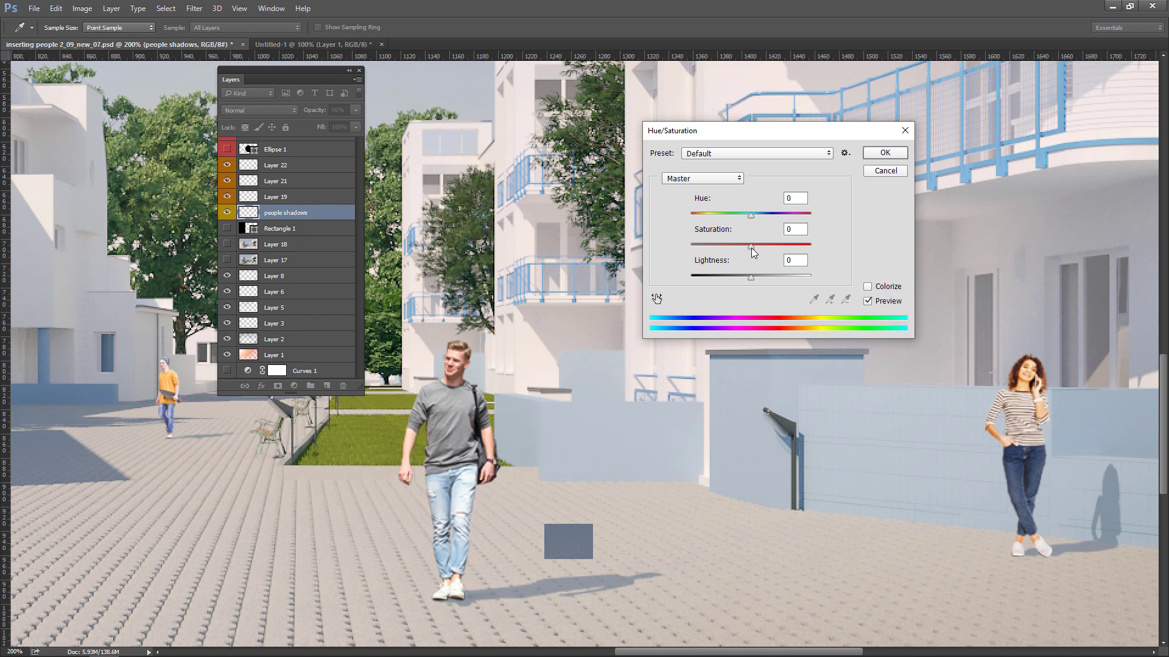
Step: Raise the saturation and lower the lightness of the people shadows layer with Hue/Saturation to match the shadow patch
{"action": "left_click_drag", "start_coordinate": [752, 248], "coordinate": [736, 279]}
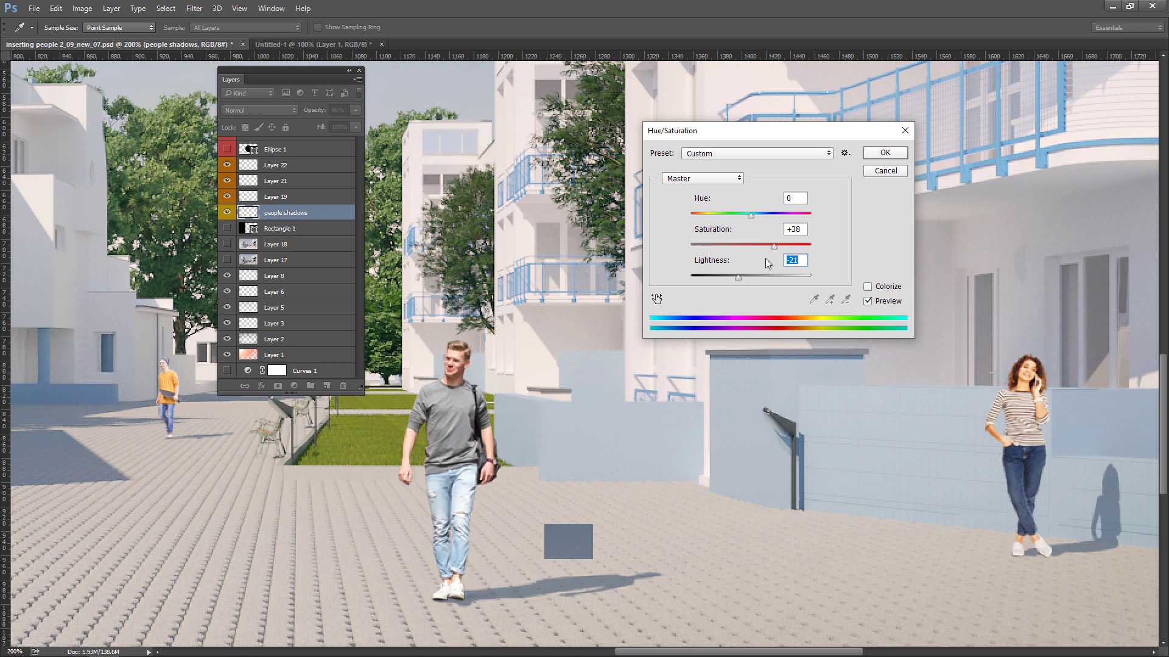
{"action": "left_click_drag", "start_coordinate": [785, 248], "coordinate": [789, 248]}
{"action": "left_click_drag", "start_coordinate": [738, 277], "coordinate": [733, 276]}
{"action": "left_click", "coordinate": [885, 153]}
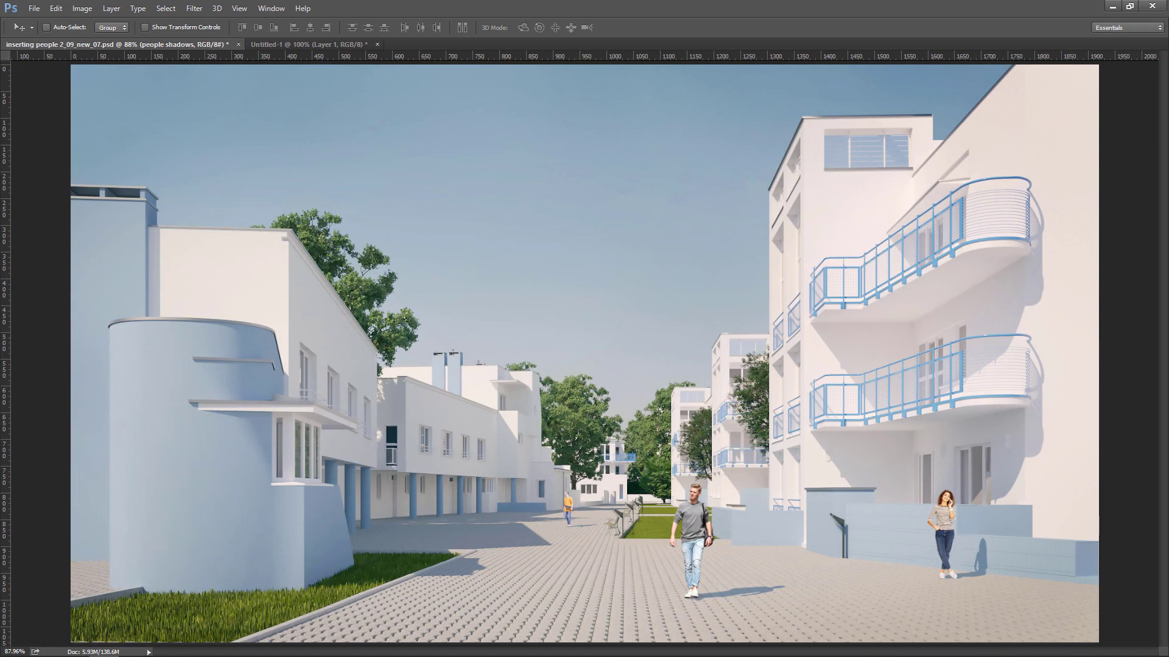